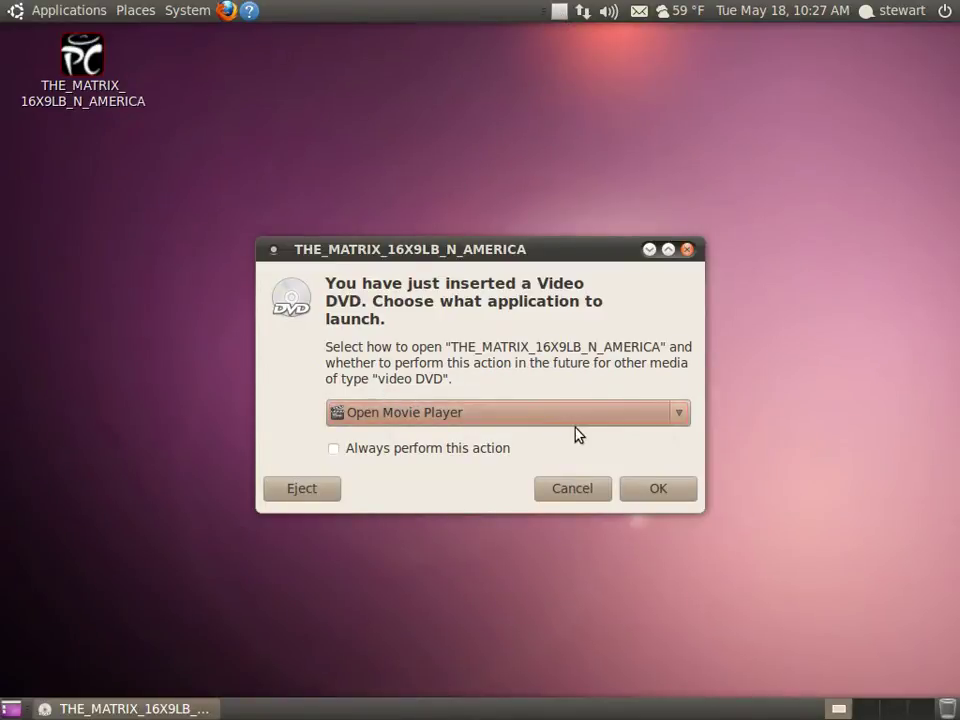
Open the Matrix DVD in Movie Player and play The Quitter in Rhythmbox; both hit plugin prompts
{"action": "left_click", "coordinate": [648, 488]}
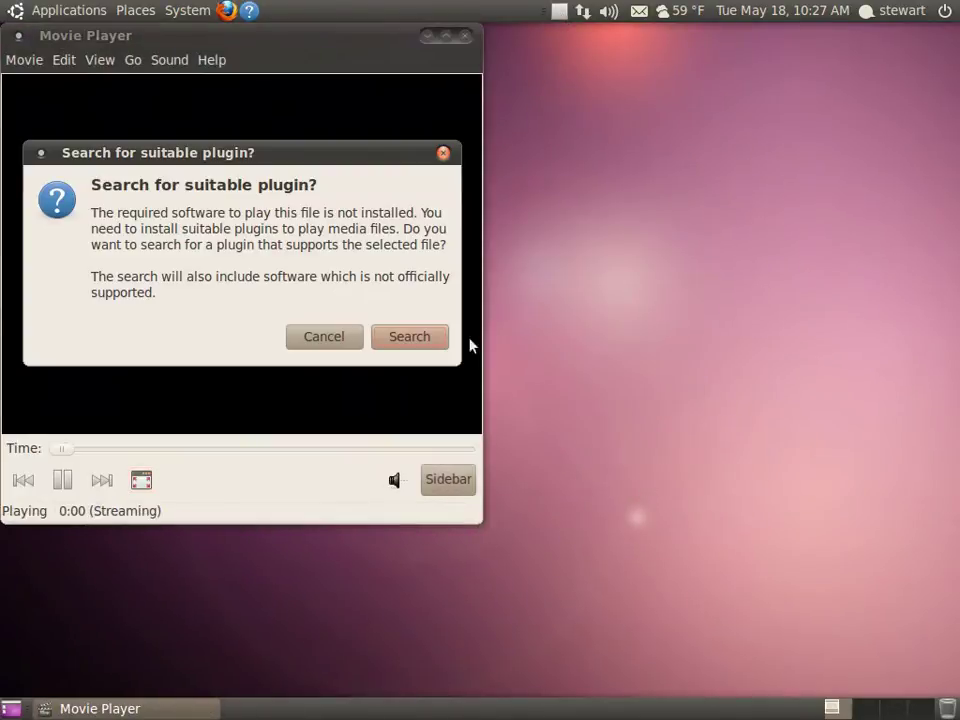
{"action": "left_click", "coordinate": [30, 8]}
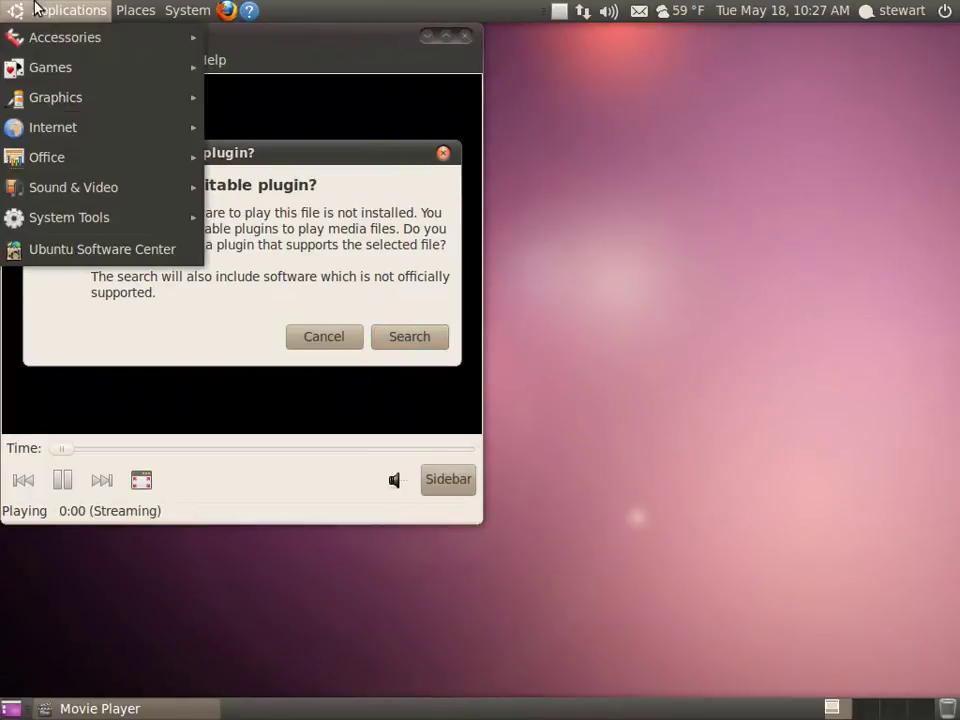
{"action": "mouse_move", "coordinate": [71, 186]}
{"action": "left_click", "coordinate": [321, 345]}
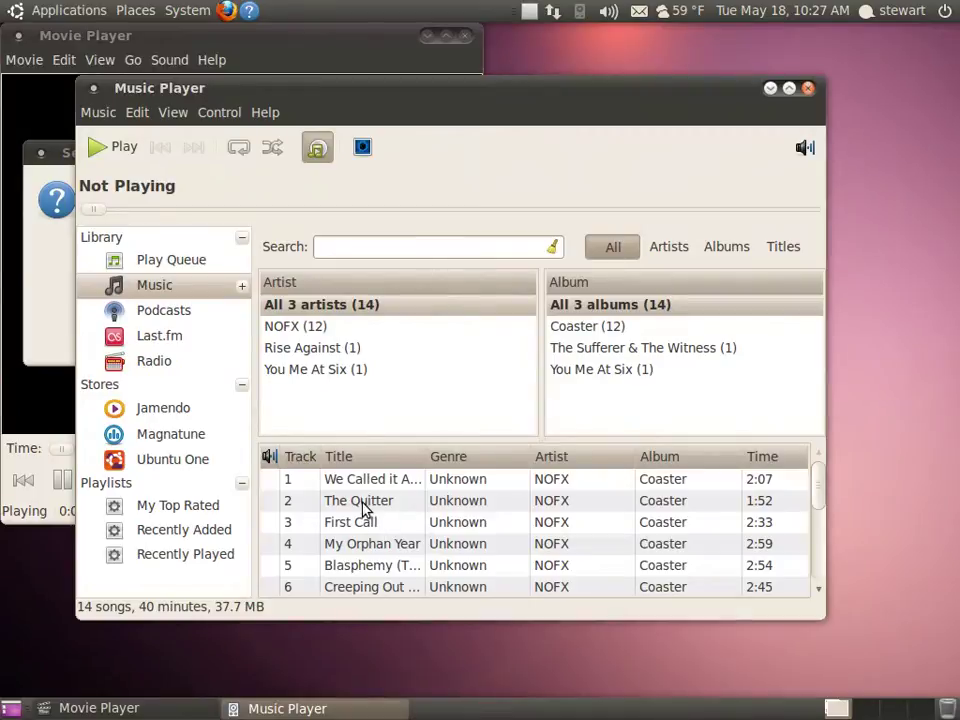
{"action": "double_click", "coordinate": [361, 500]}
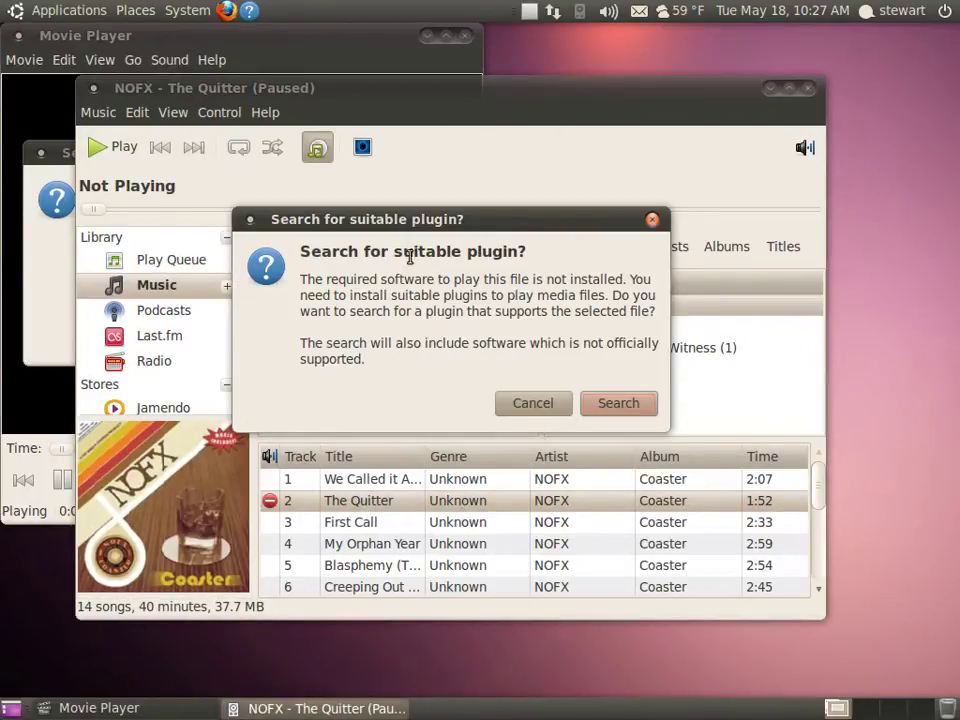
{"action": "left_click", "coordinate": [227, 11]}
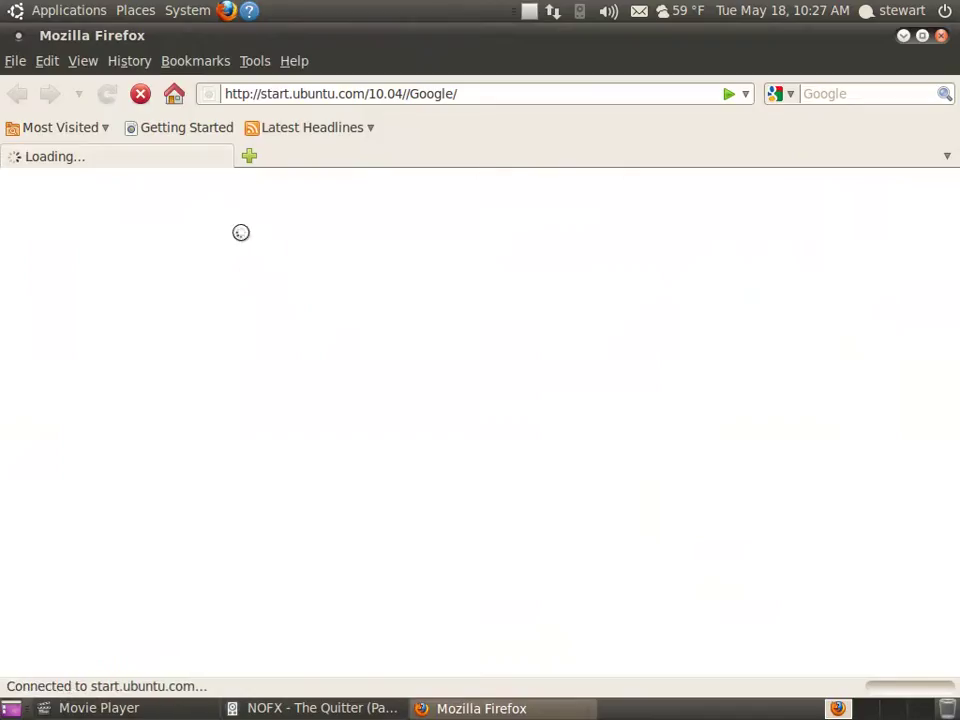
Go to youtube.com and open The Boyce Avenue Story video
{"action": "type", "text": "youtube.com"}
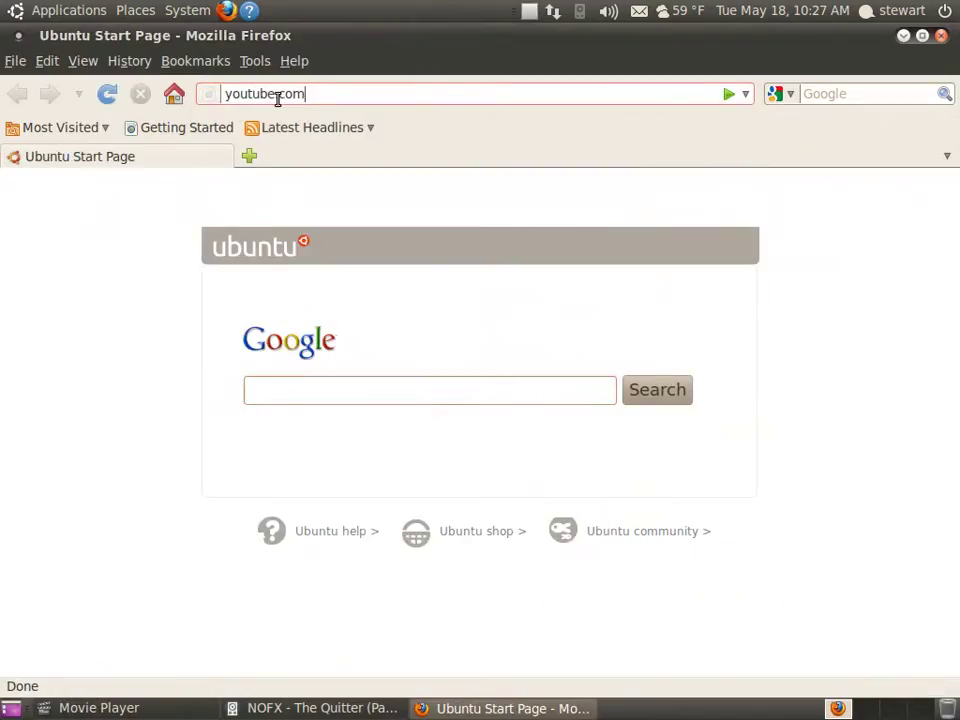
{"action": "key", "text": "Return"}
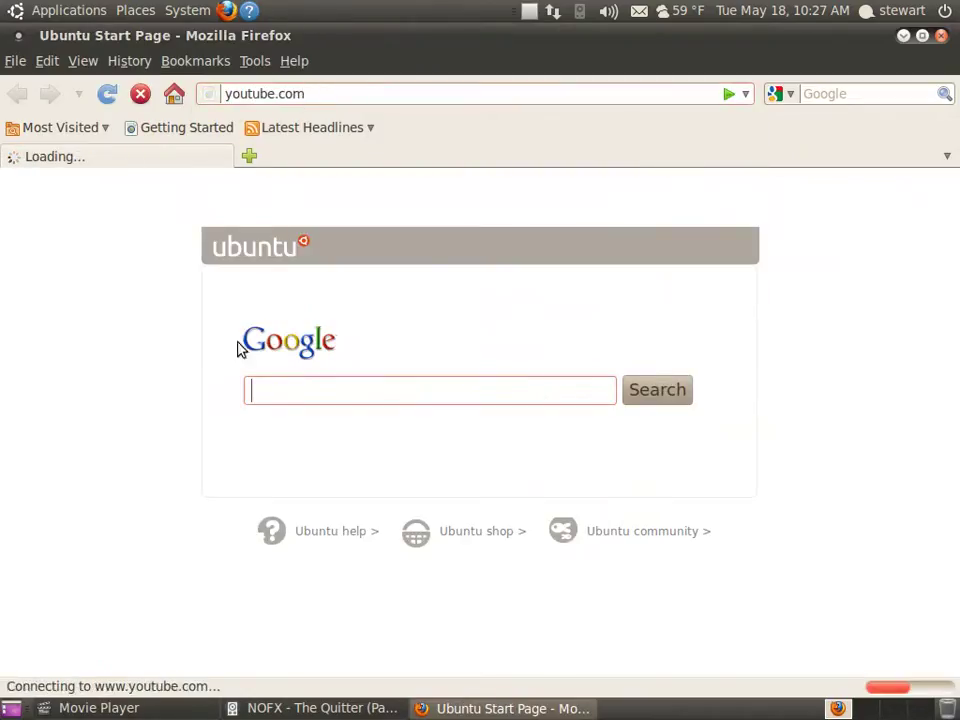
{"action": "left_click", "coordinate": [120, 597]}
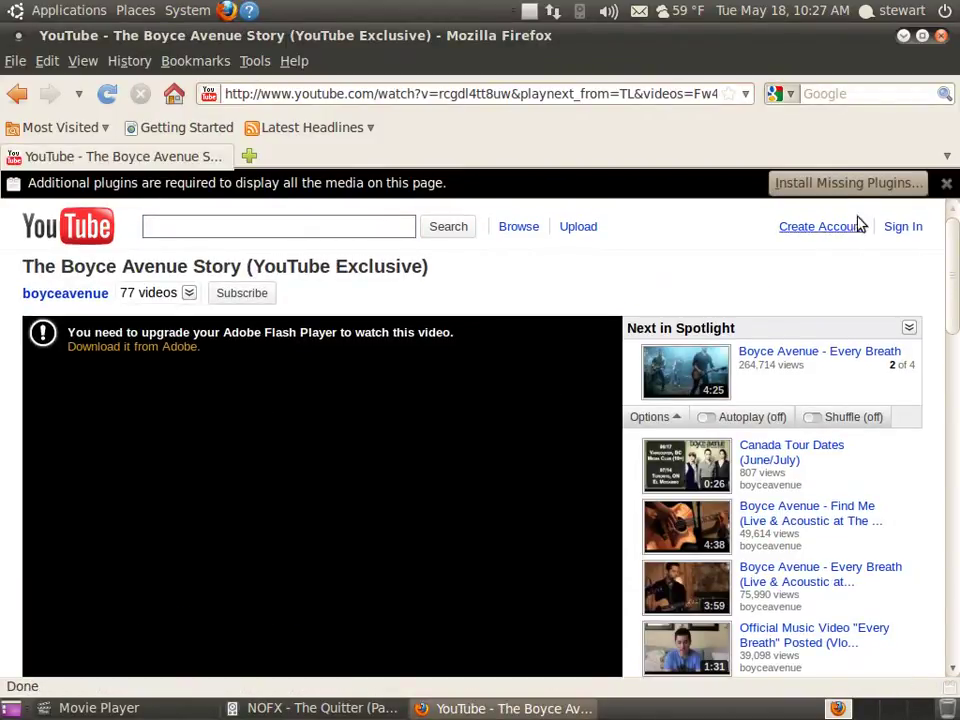
Decline Movie Player's DVD plugin search, dismiss the error, and quit Movie Player
{"action": "left_click", "coordinate": [343, 714]}
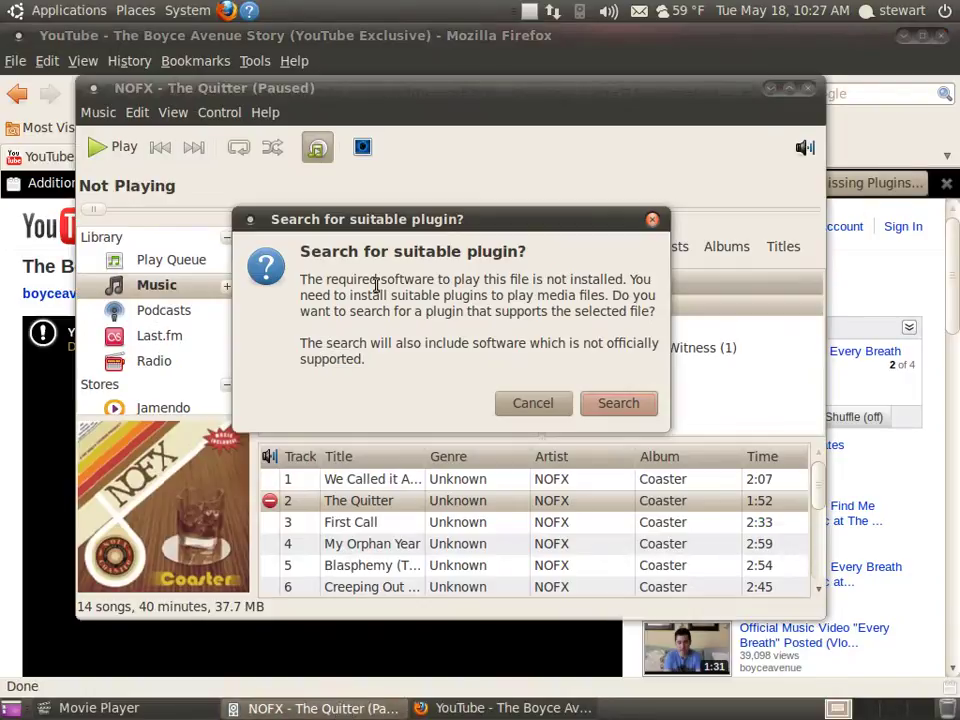
{"action": "left_click", "coordinate": [139, 715]}
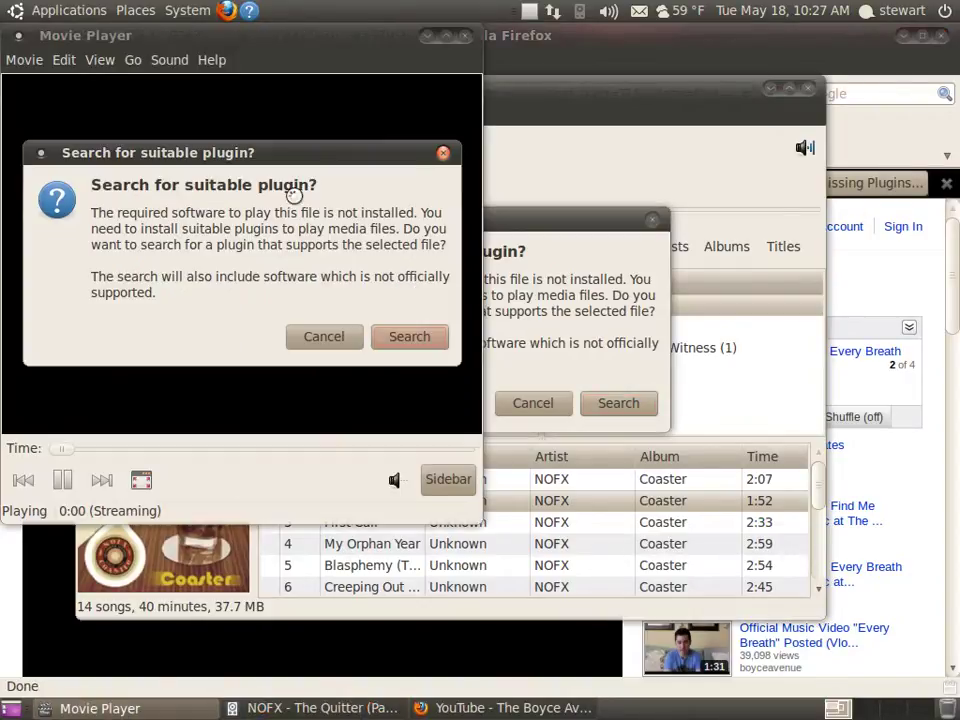
{"action": "left_click", "coordinate": [311, 339]}
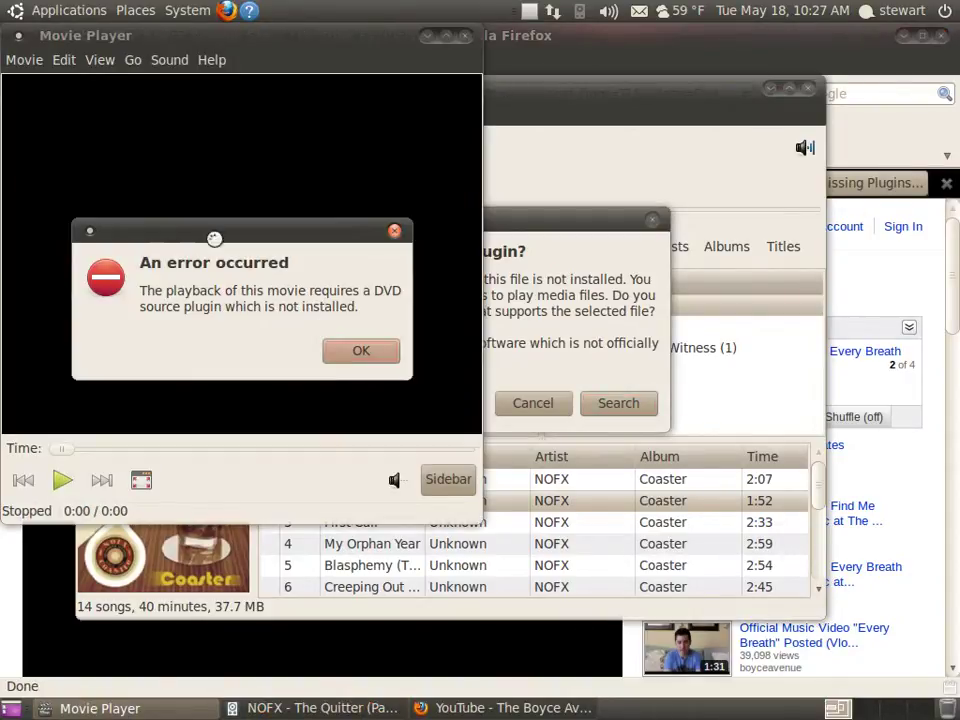
{"action": "left_click", "coordinate": [345, 355]}
{"action": "left_click", "coordinate": [24, 62]}
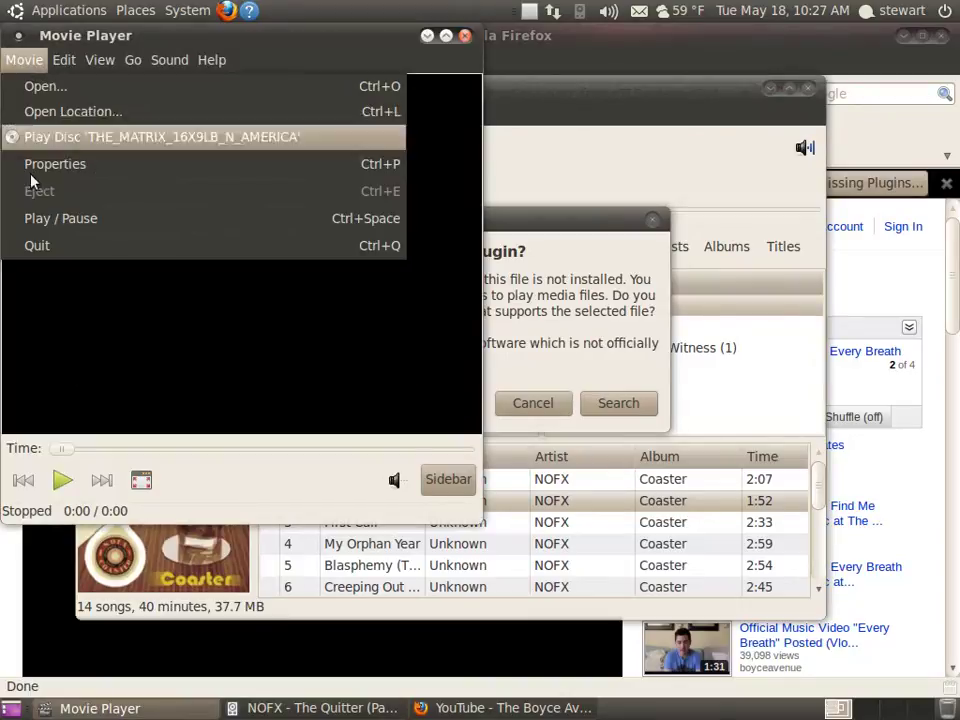
{"action": "left_click", "coordinate": [36, 246]}
Decline the music player's plugin search, then quit the music player and Firefox
{"action": "left_click", "coordinate": [530, 402]}
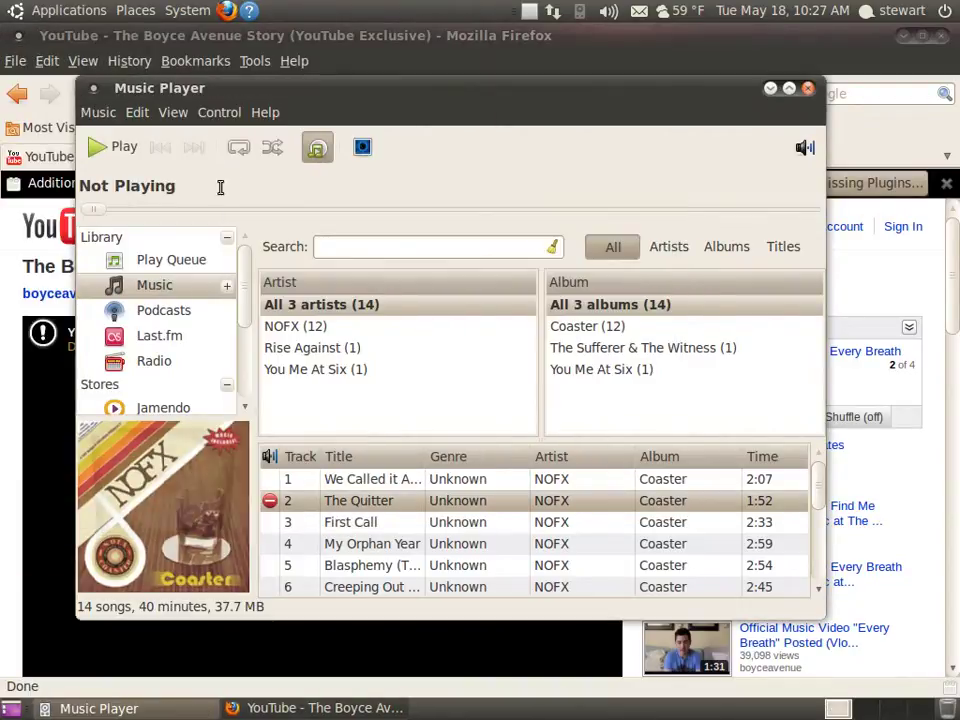
{"action": "left_click", "coordinate": [98, 112]}
{"action": "left_click", "coordinate": [105, 373]}
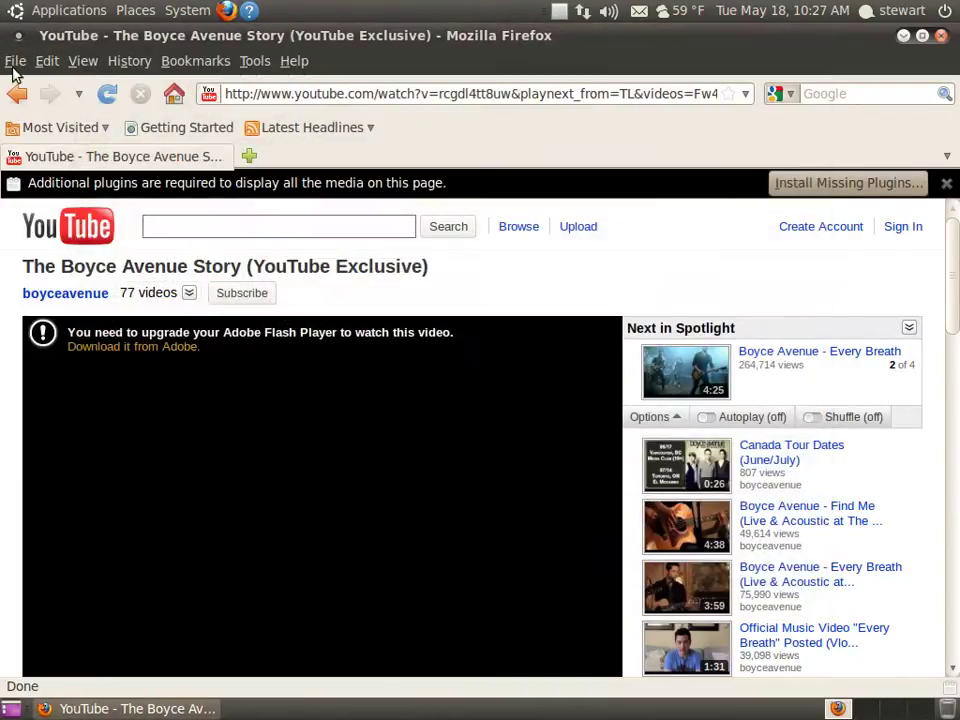
{"action": "left_click", "coordinate": [14, 62]}
{"action": "left_click", "coordinate": [60, 463]}
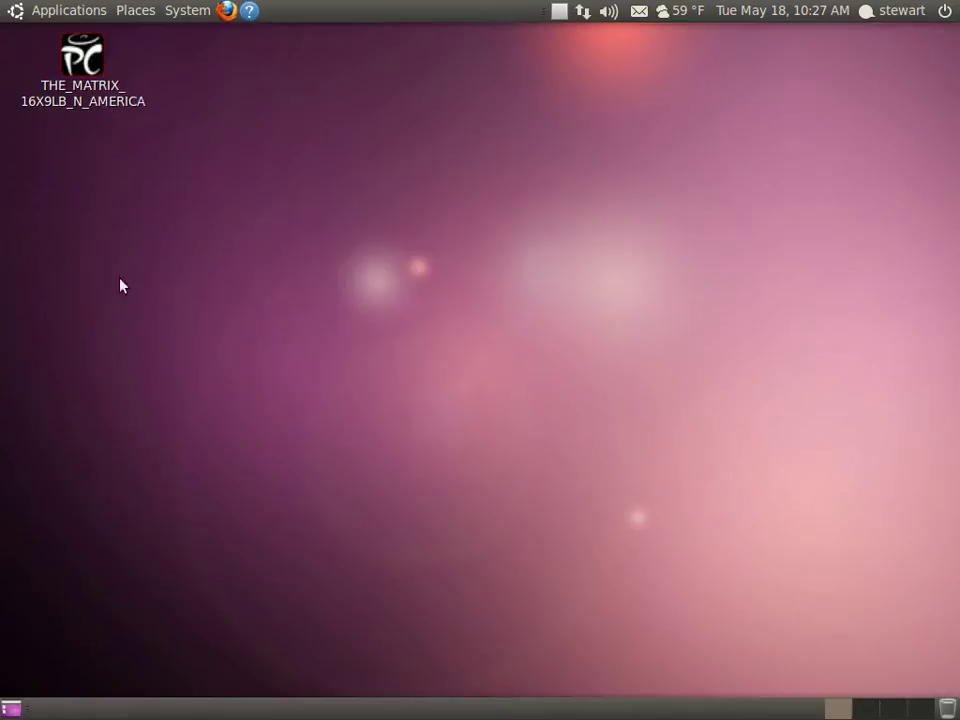
Launch Ubuntu Software Center and search for 'ubuntu restricted'
{"action": "left_click", "coordinate": [65, 8]}
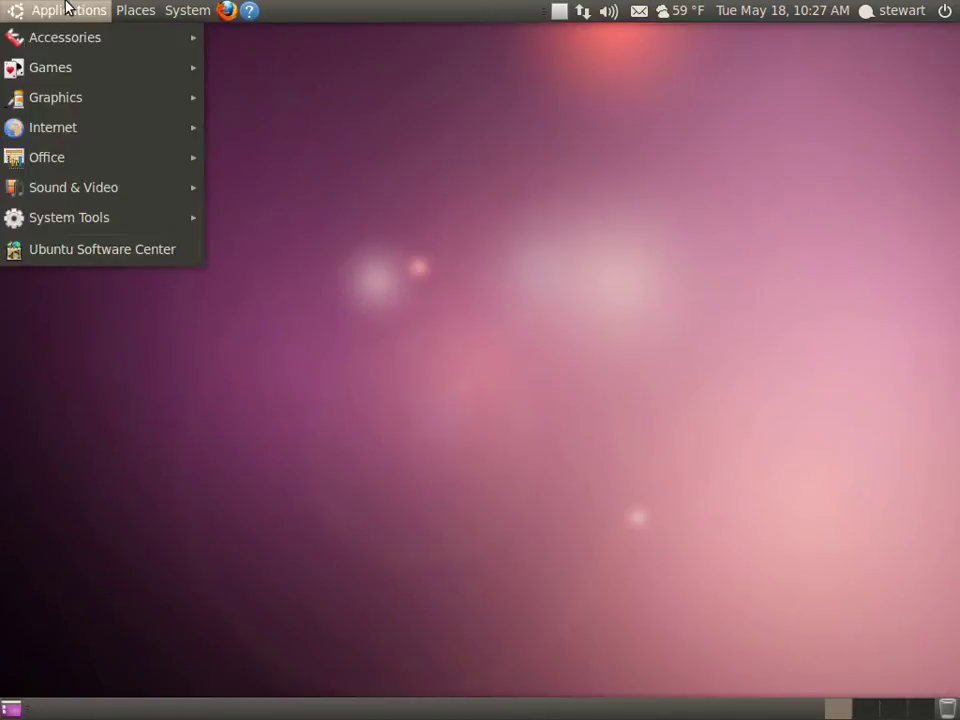
{"action": "left_click", "coordinate": [82, 252]}
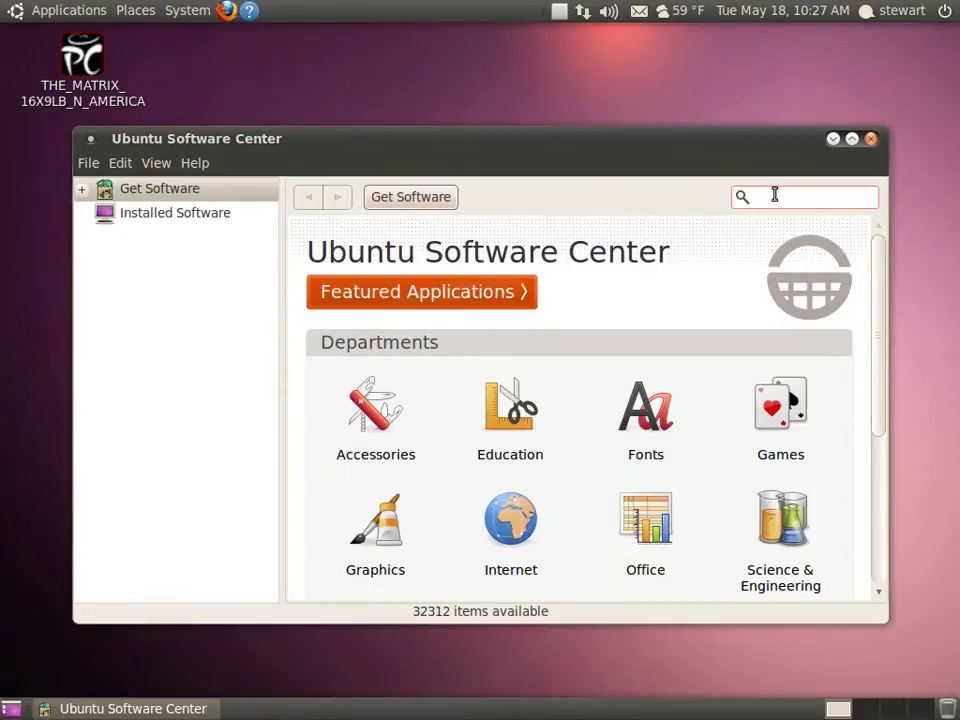
{"action": "type", "text": "ubu"}
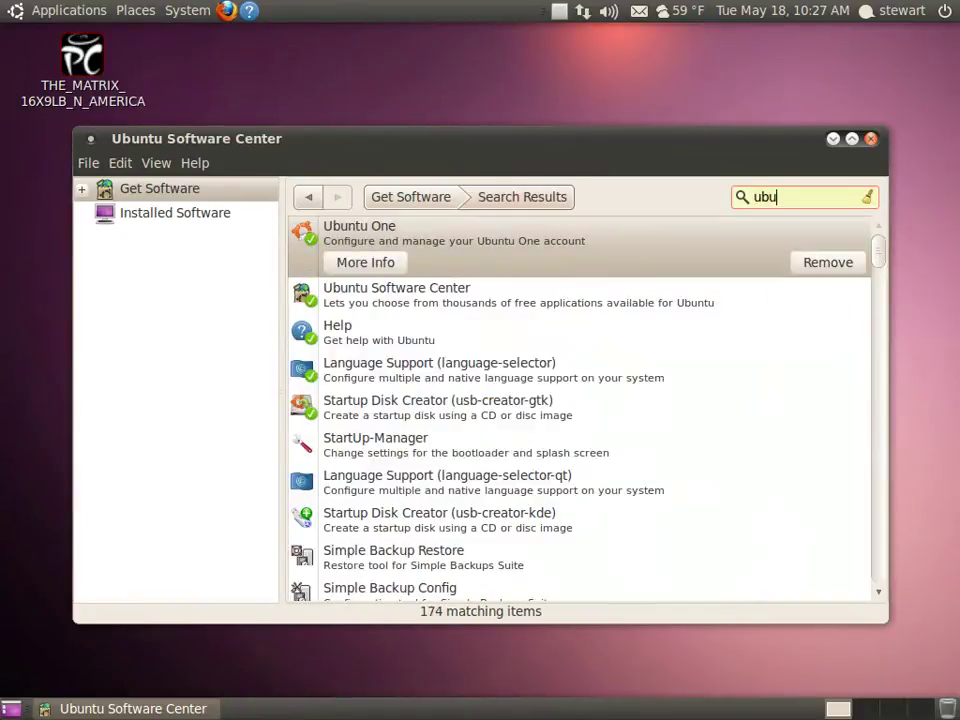
{"action": "type", "text": "ntu restruc"}
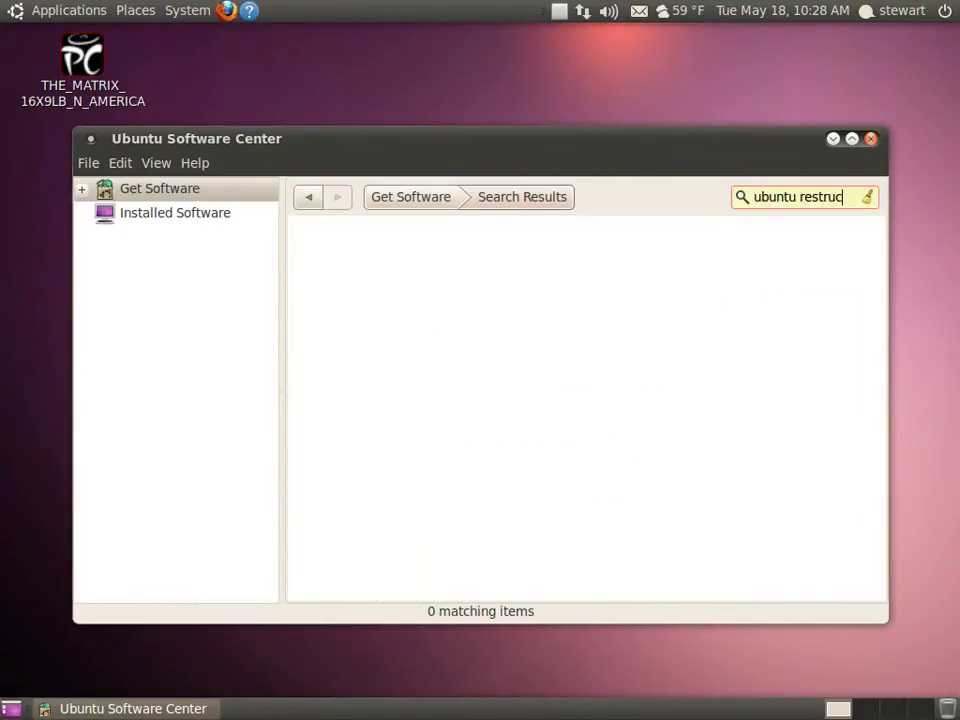
{"action": "key", "text": "BackSpace"}
{"action": "key", "text": "BackSpace"}
{"action": "type", "text": "icted"}
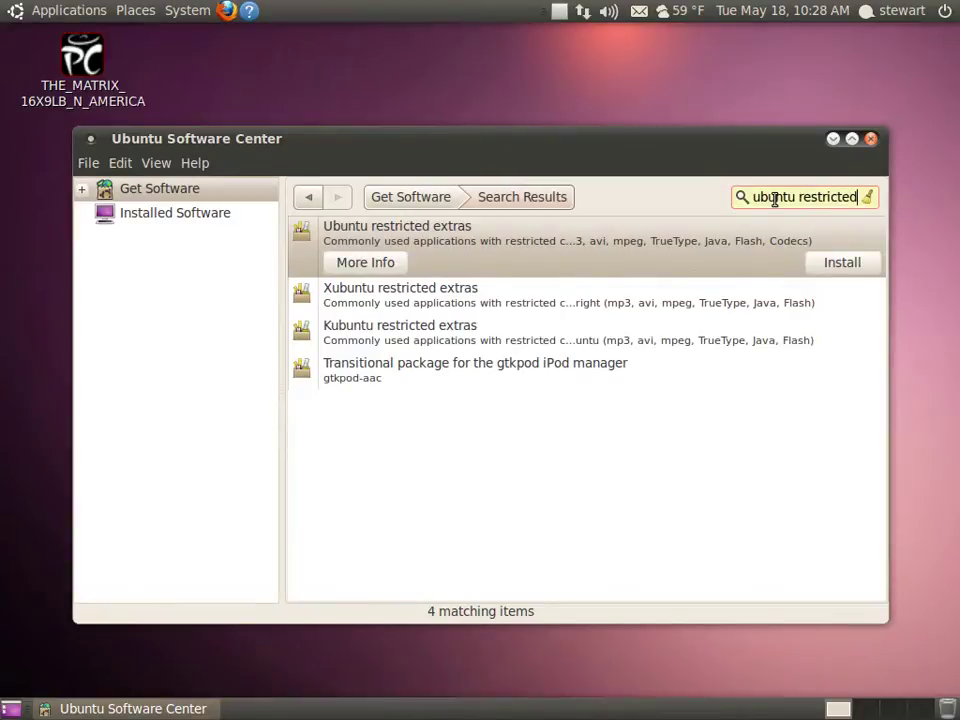
Open the Ubuntu restricted extras details and start its free install
{"action": "left_click", "coordinate": [386, 264]}
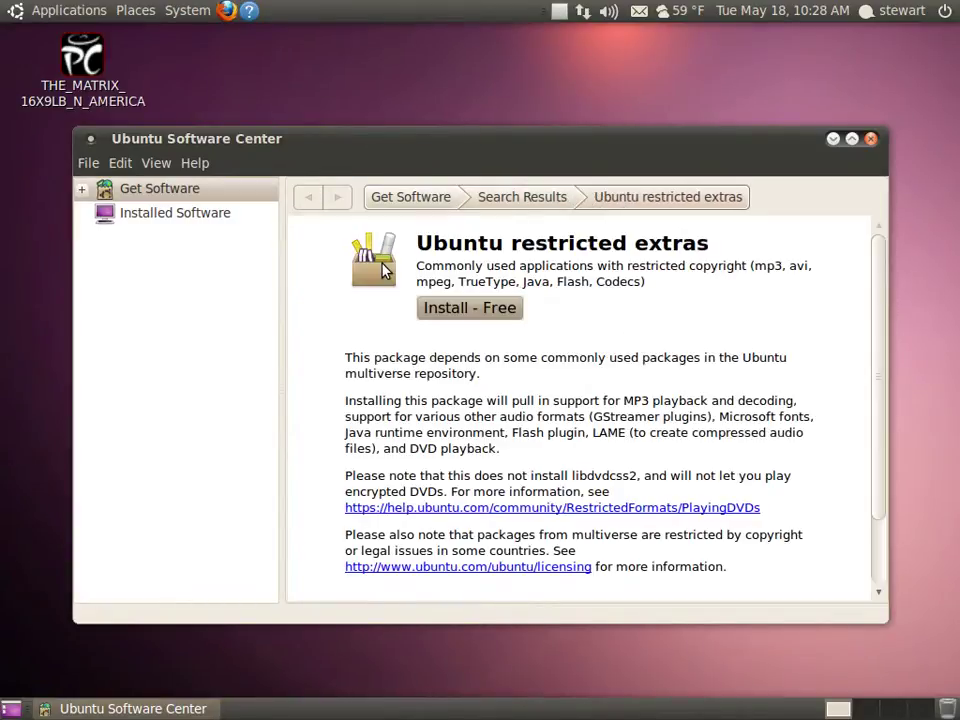
{"action": "left_click", "coordinate": [572, 400]}
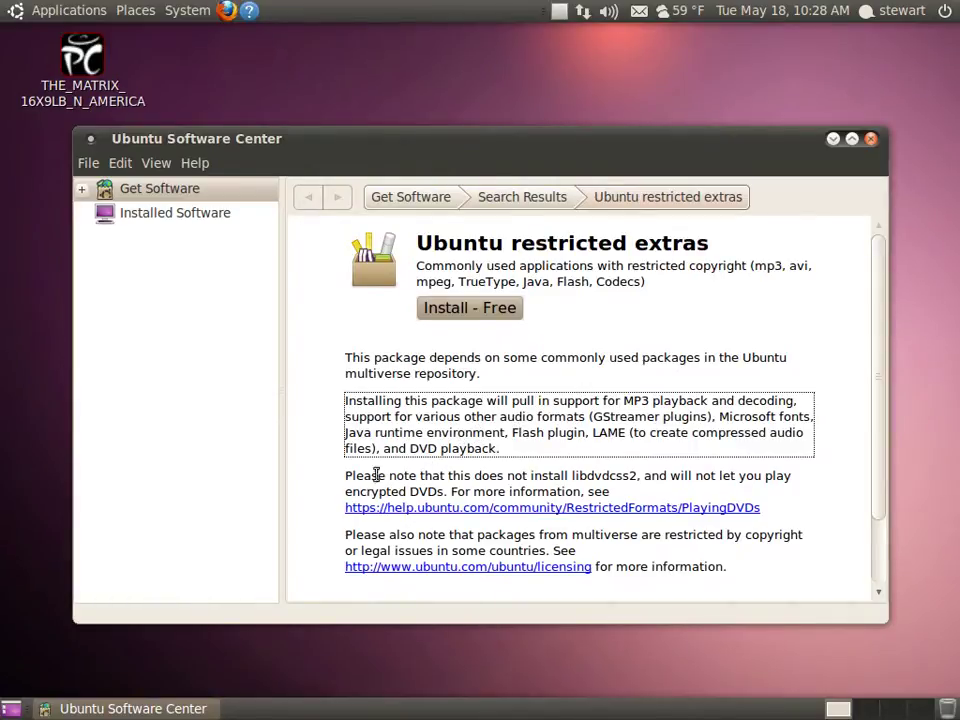
{"action": "left_click", "coordinate": [450, 309]}
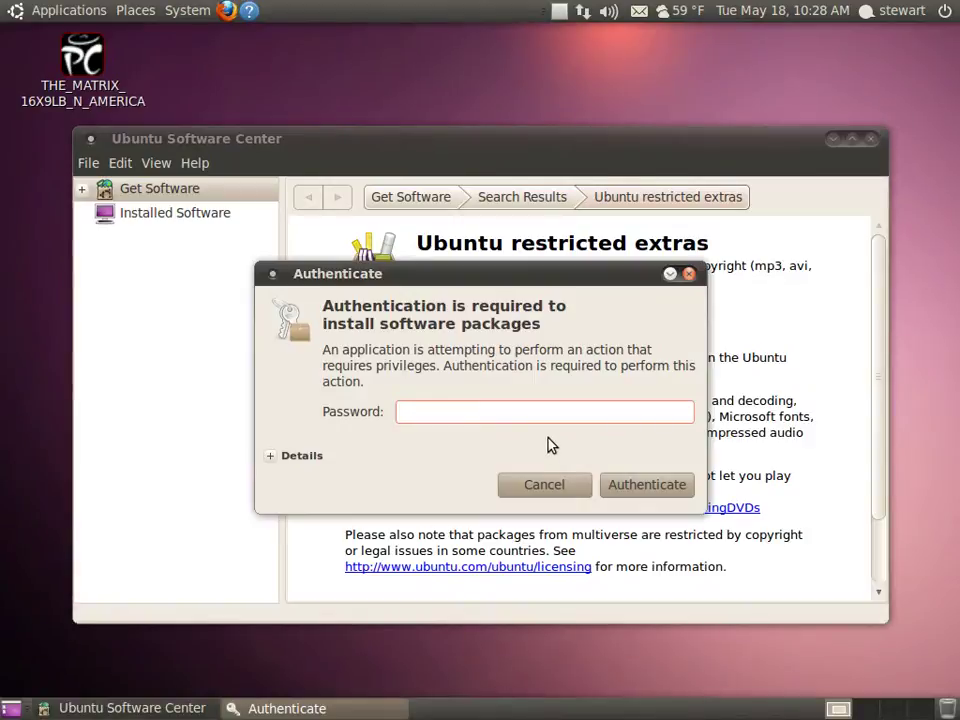
Enter the account password to authorise Ubuntu restricted extras, then close Software Center once installed
{"action": "type", "text": "********"}
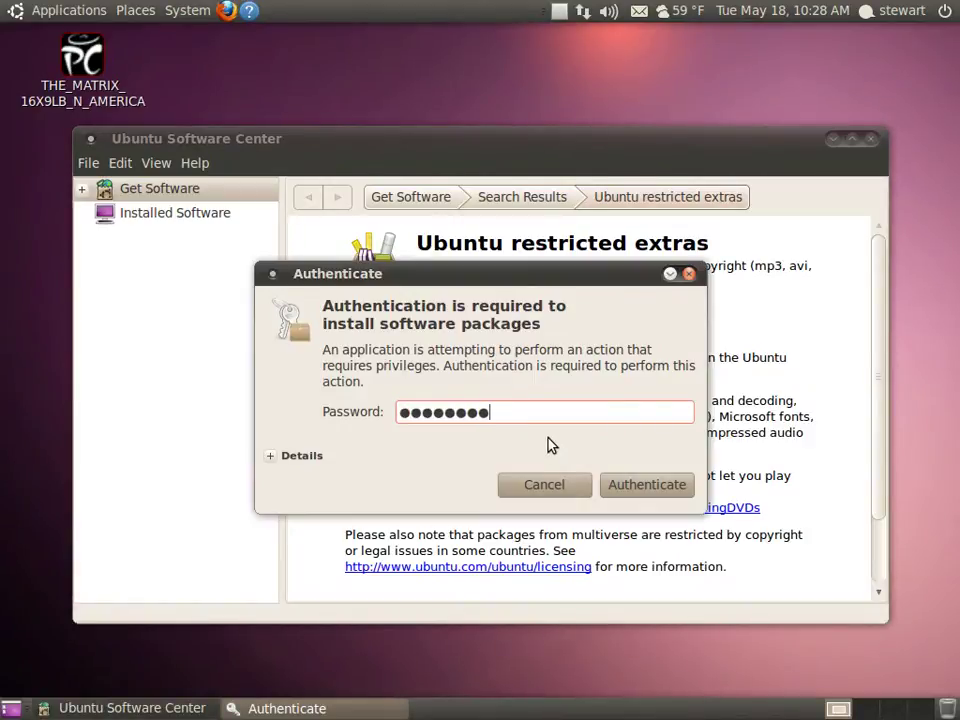
{"action": "key", "text": "Return"}
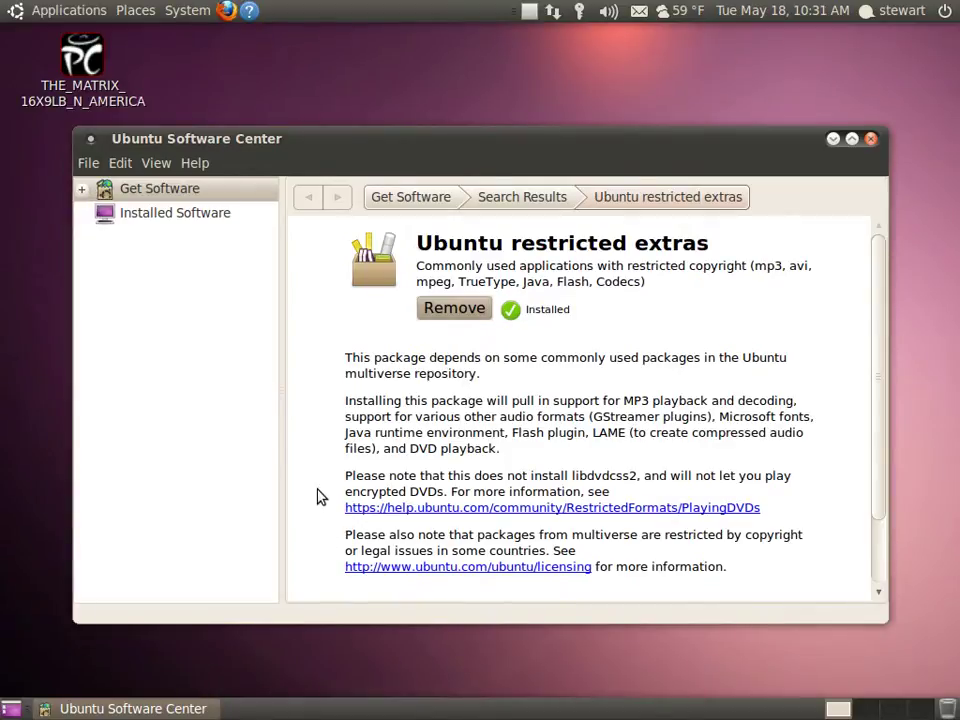
{"action": "left_click", "coordinate": [88, 164]}
Close Software Center and run gksudo /usr/share/doc/libdvdread4/install-css.sh from the Alt+F2 dialog
{"action": "left_click", "coordinate": [94, 240]}
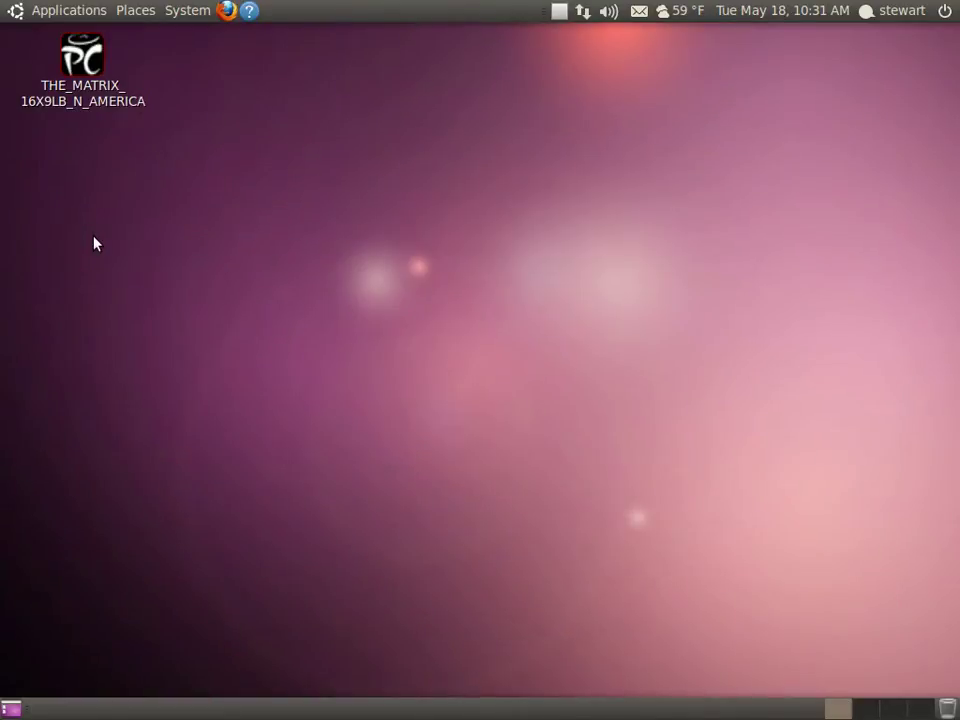
{"action": "key", "text": "alt+F2"}
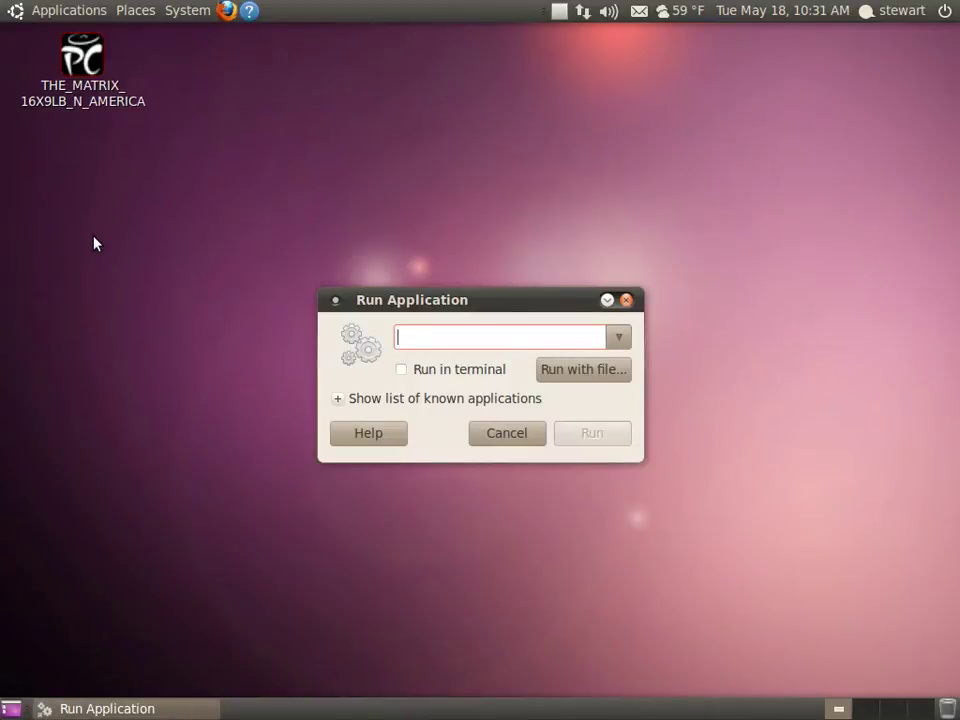
{"action": "type", "text": "gksudo "}
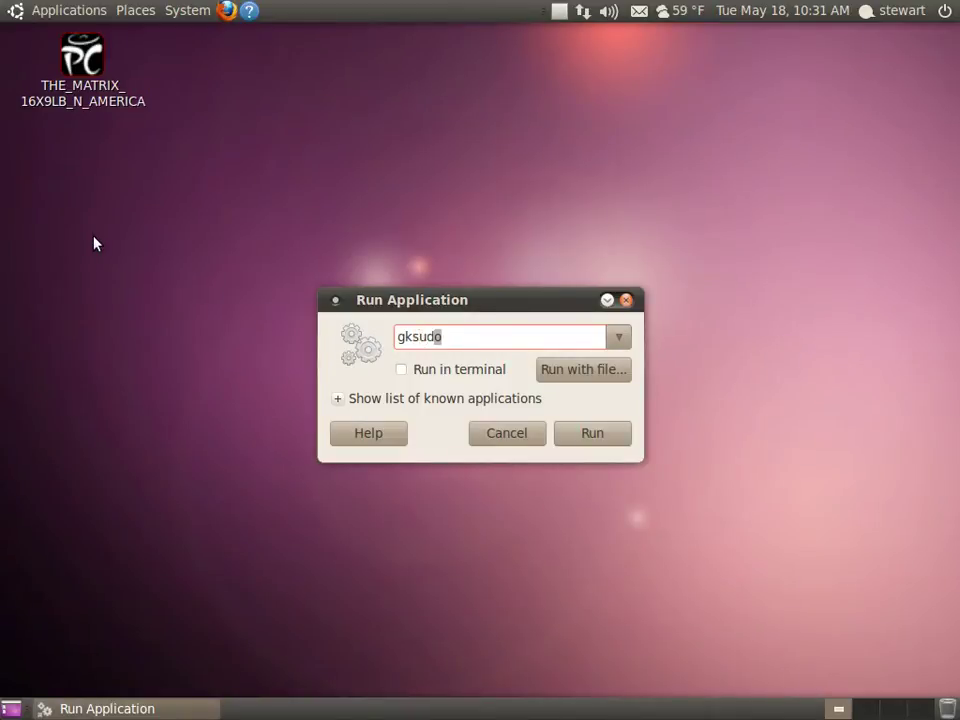
{"action": "type", "text": "/usr/share/doc"}
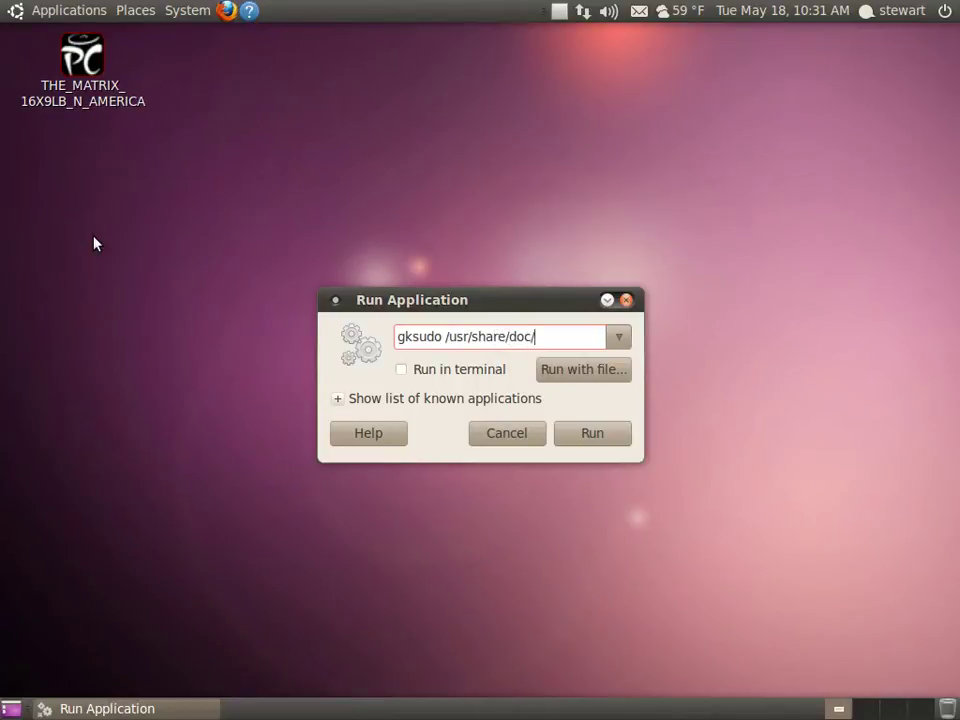
{"action": "type", "text": "/libdvdreasd"}
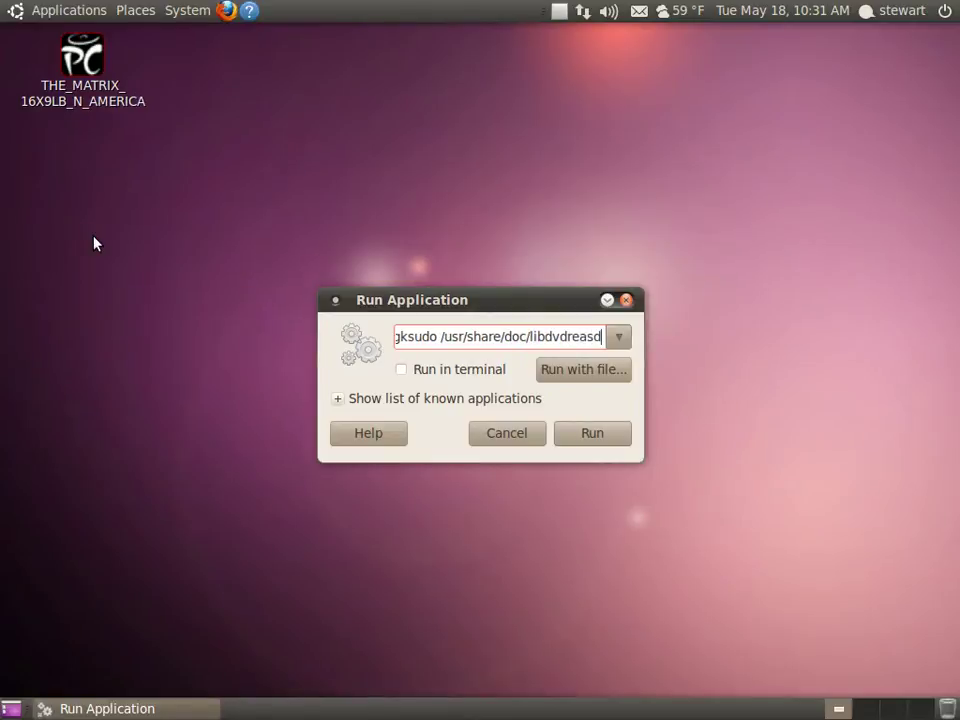
{"action": "key", "text": "BackSpace"}
{"action": "type", "text": "4/"}
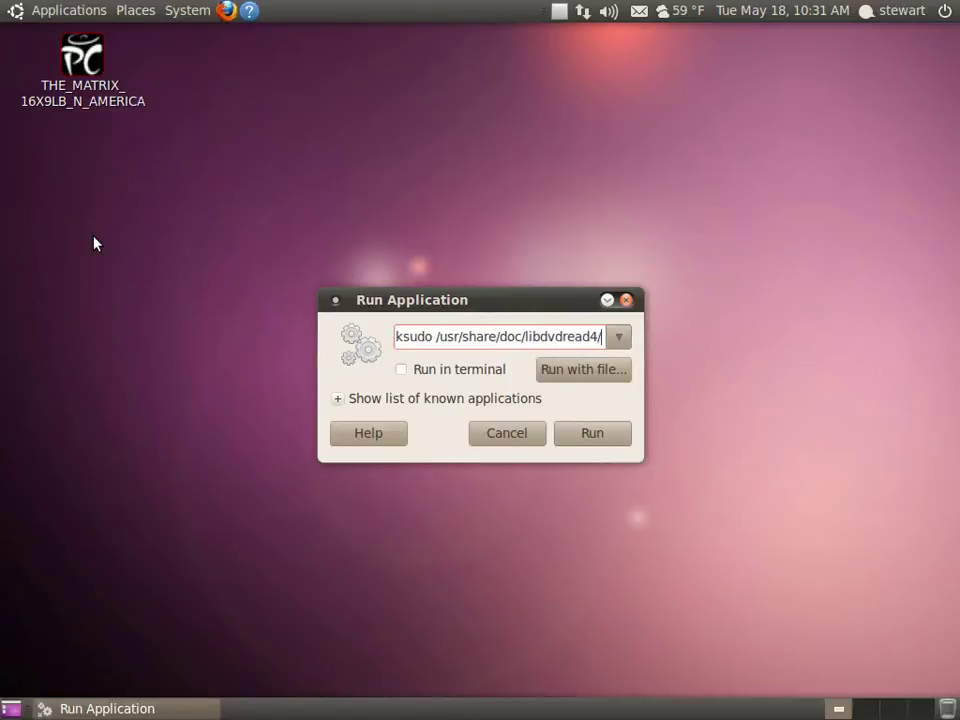
{"action": "type", "text": "install"}
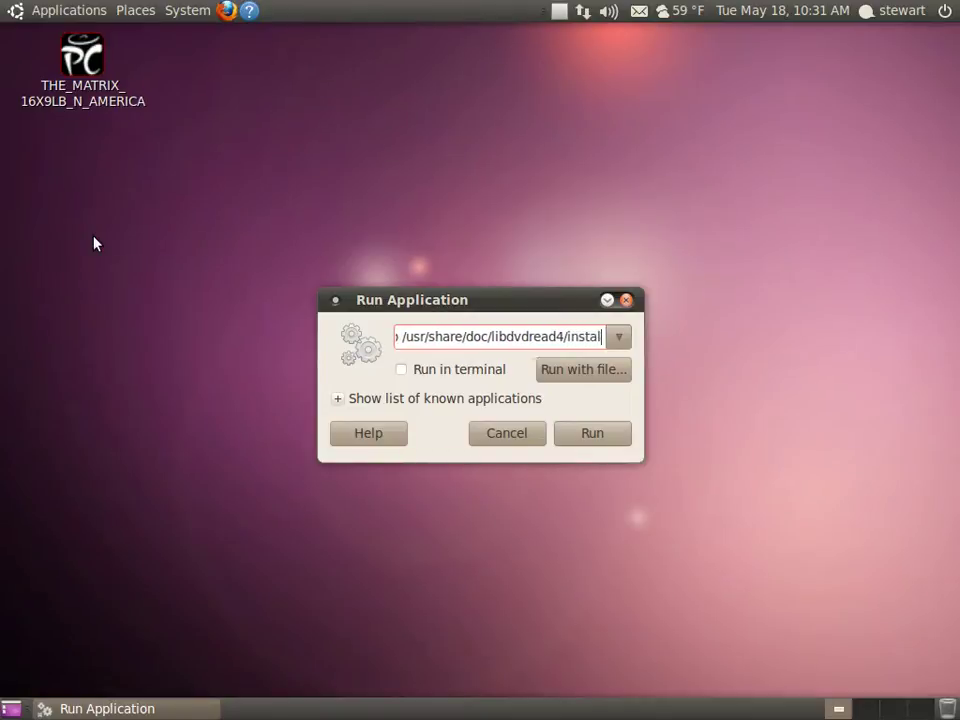
{"action": "type", "text": "-css.sh"}
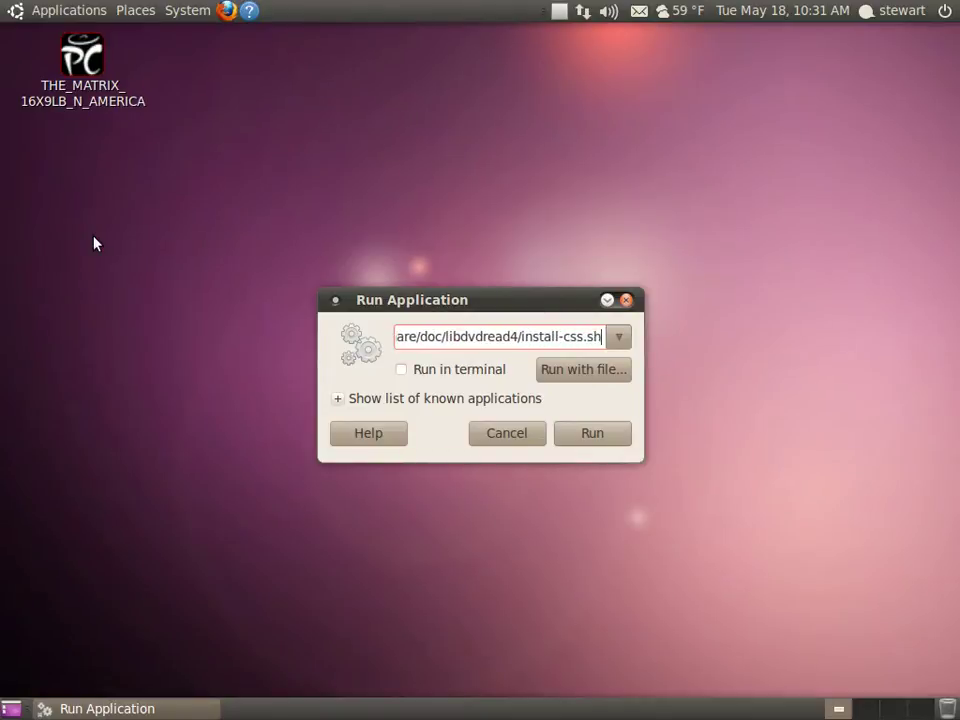
{"action": "key", "text": "Return"}
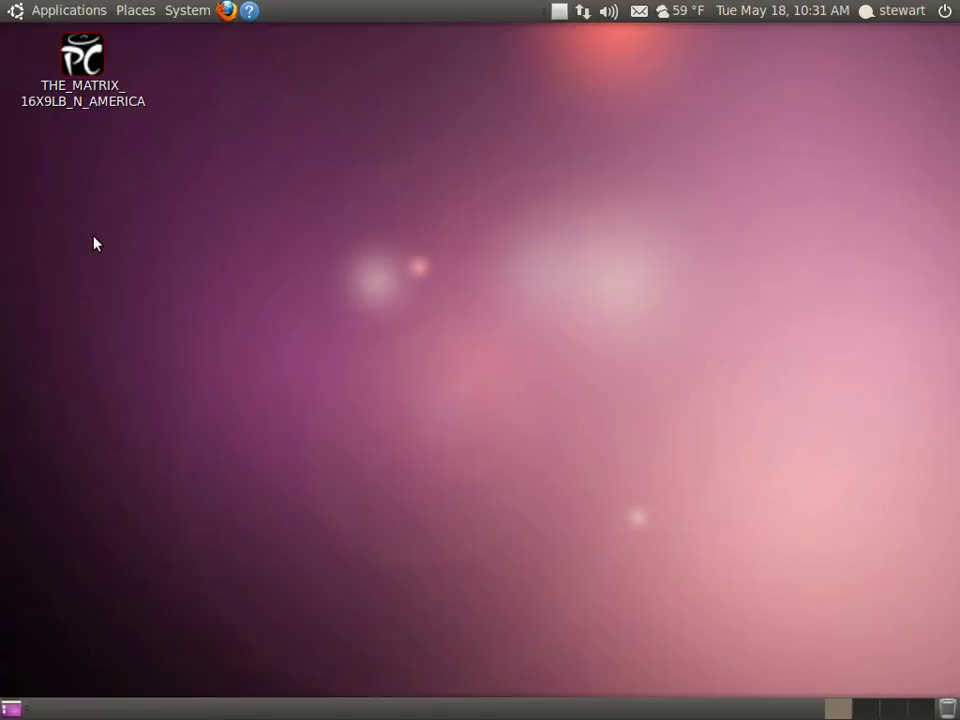
Launch Movie Player, play the THE_MATRIX_16X9LB_N_AMERICA disc, and drag the window toward centre
{"action": "left_click", "coordinate": [88, 13]}
{"action": "mouse_move", "coordinate": [107, 220]}
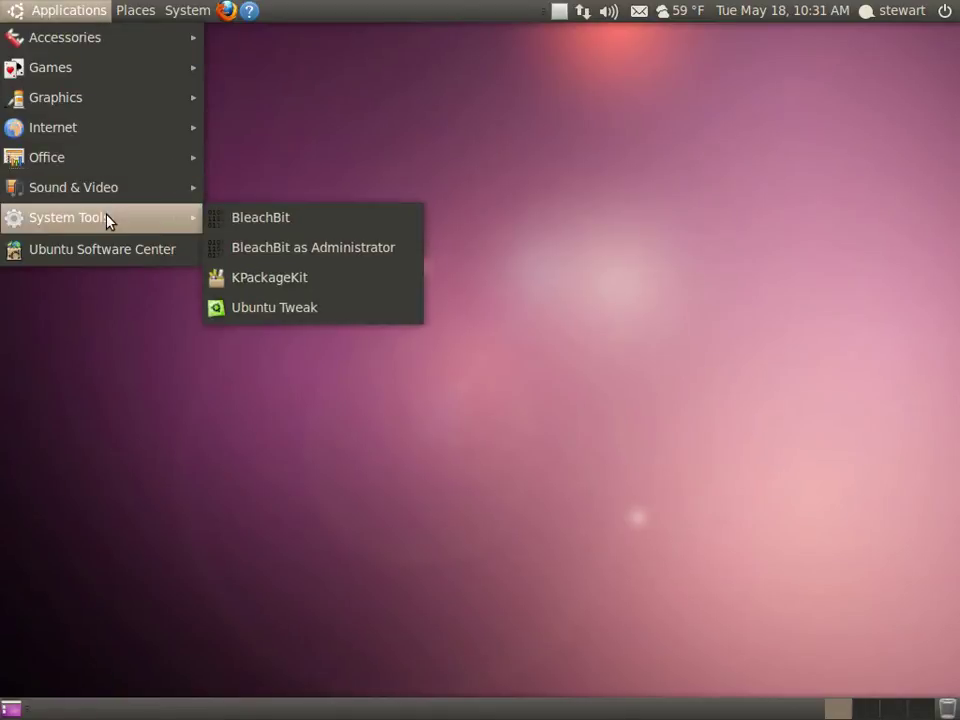
{"action": "mouse_move", "coordinate": [144, 186]}
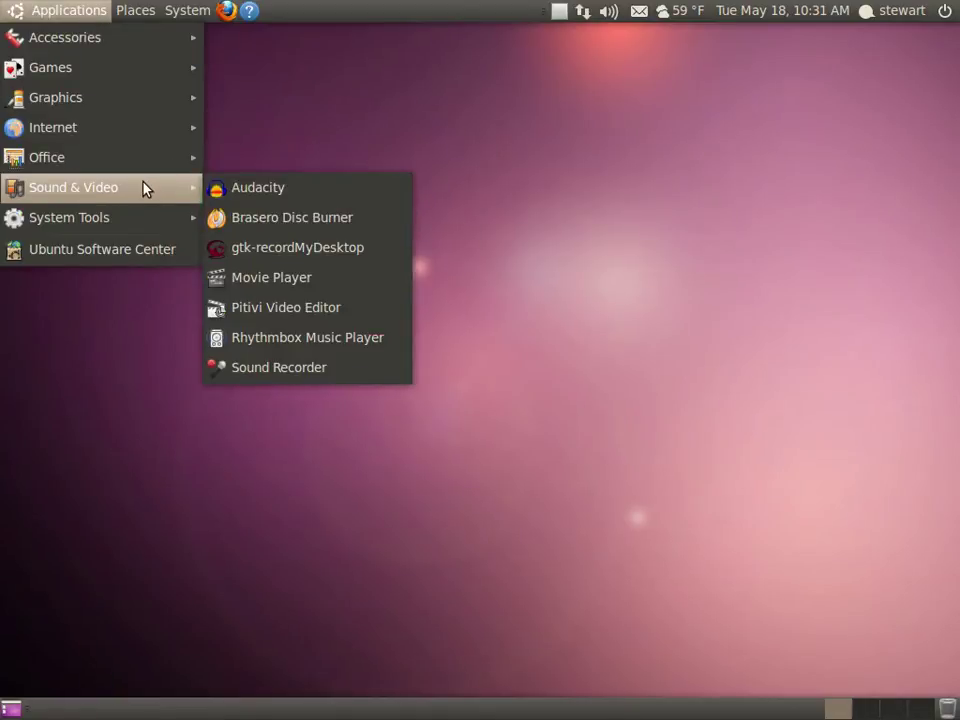
{"action": "left_click", "coordinate": [249, 280]}
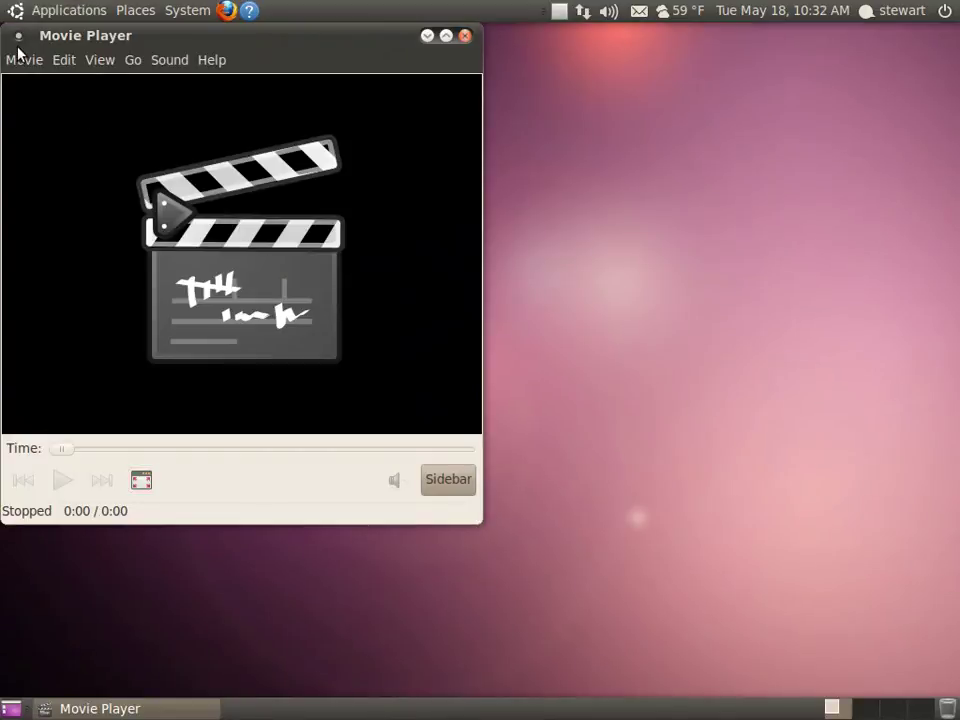
{"action": "left_click", "coordinate": [20, 62]}
{"action": "left_click", "coordinate": [35, 138]}
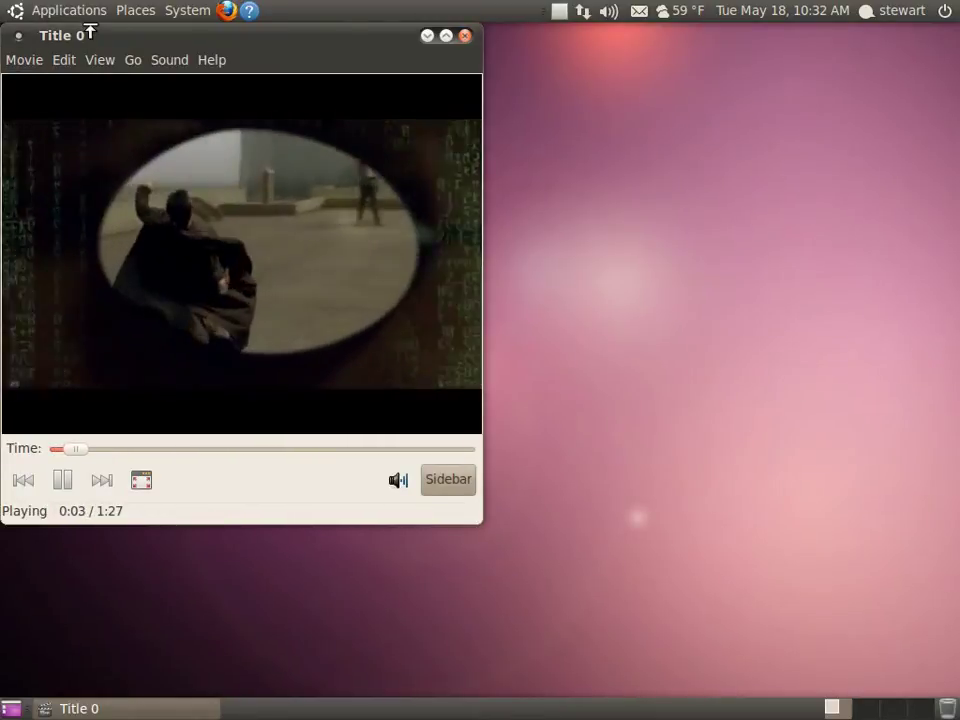
{"action": "left_click_drag", "start_coordinate": [103, 34], "coordinate": [297, 93]}
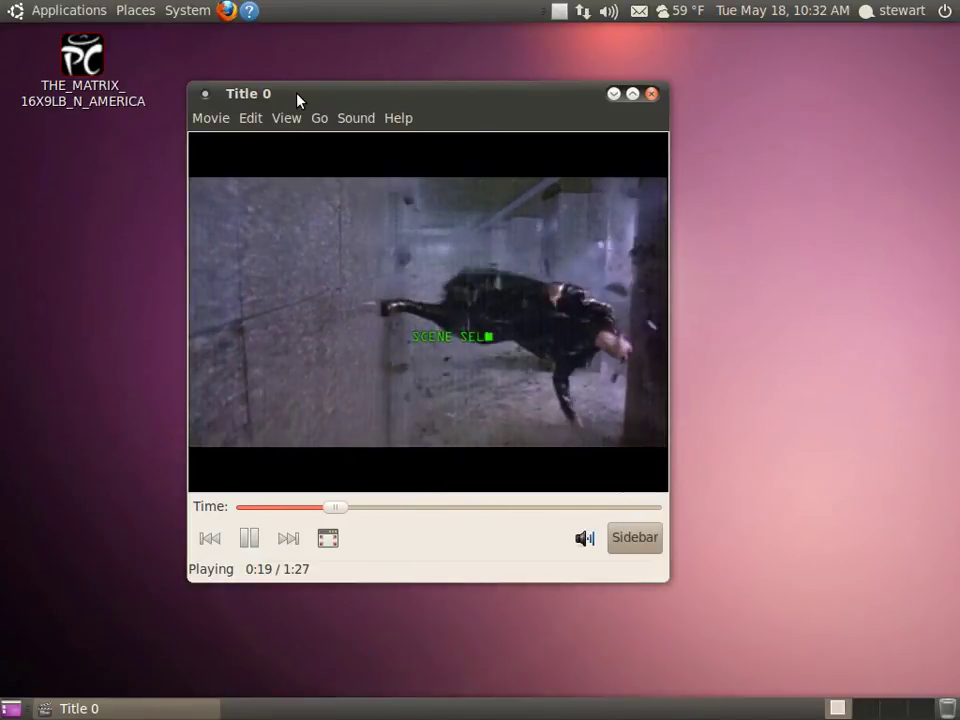
Launch Rhythmbox, filter to artist Rise Against, and play the song Injection
{"action": "left_click", "coordinate": [95, 11]}
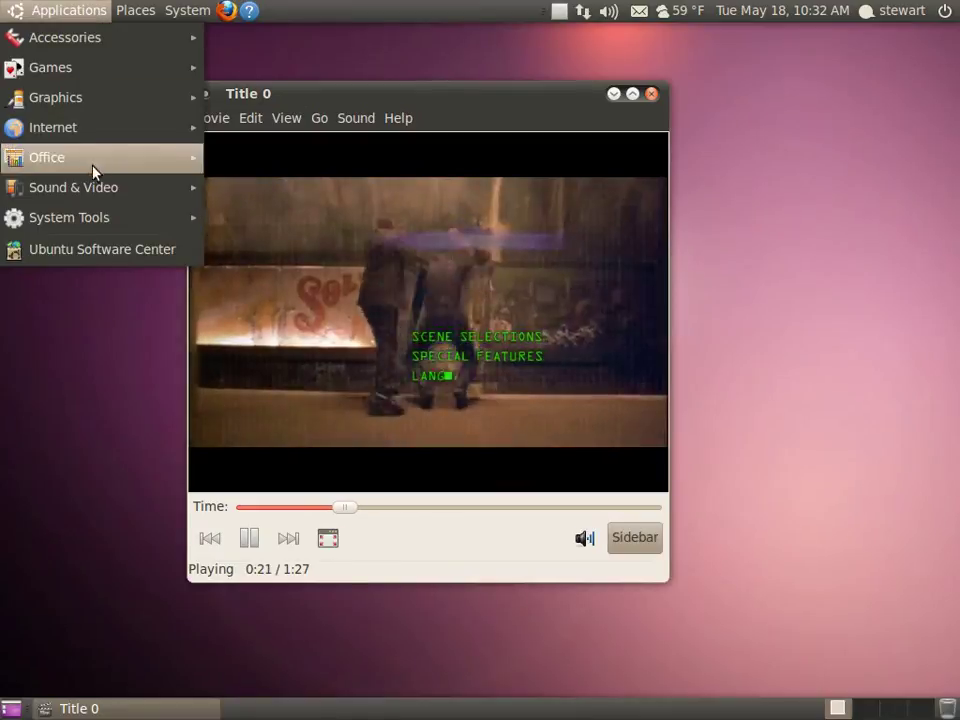
{"action": "mouse_move", "coordinate": [93, 198]}
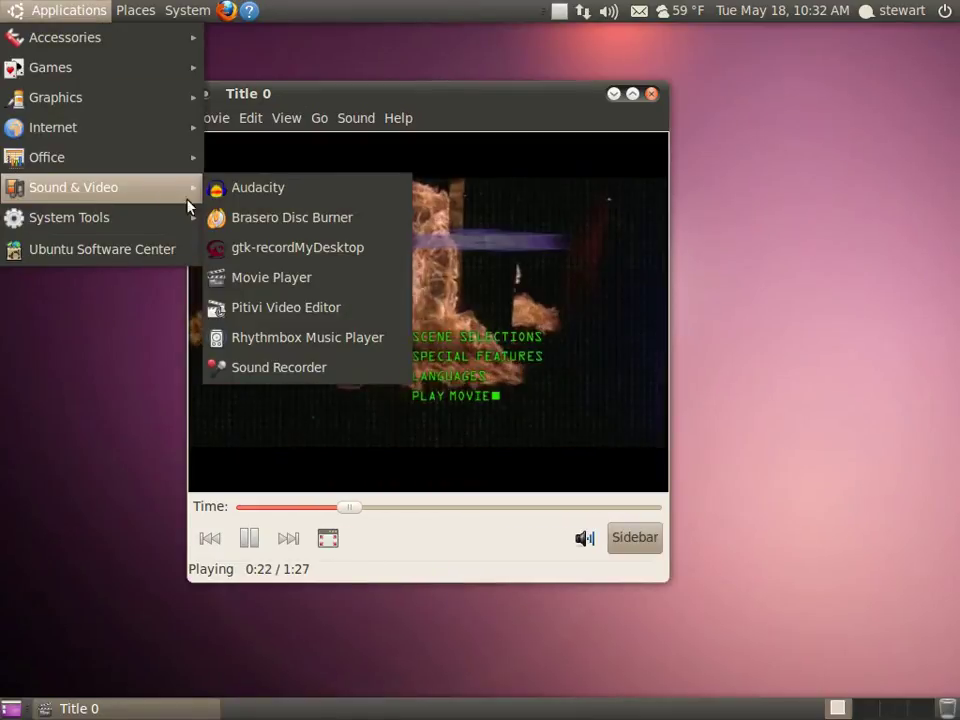
{"action": "left_click", "coordinate": [335, 331]}
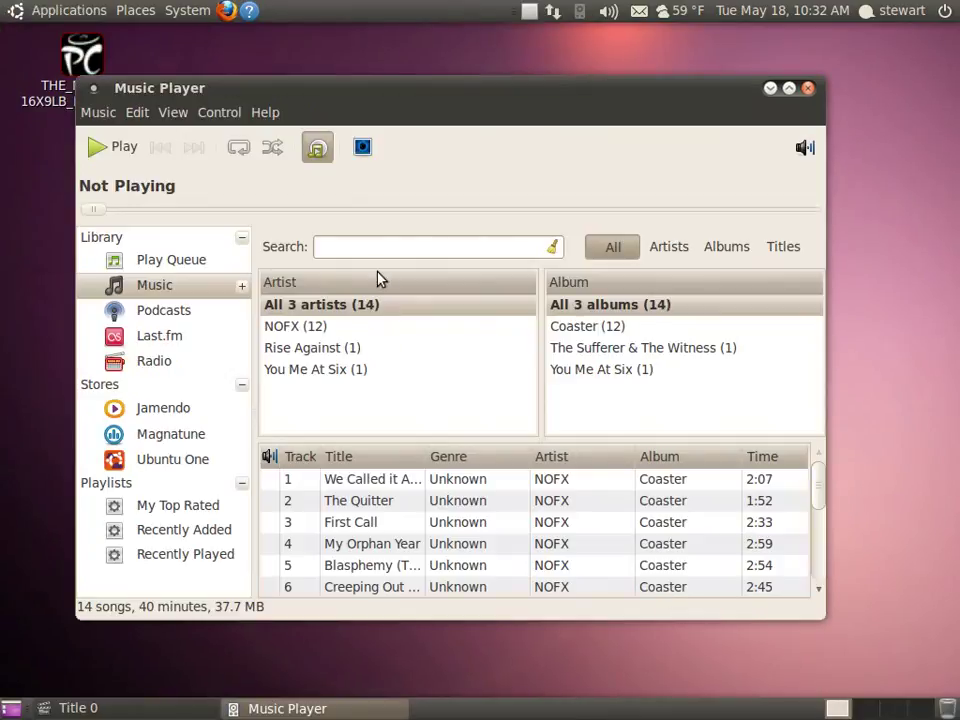
{"action": "left_click", "coordinate": [316, 350]}
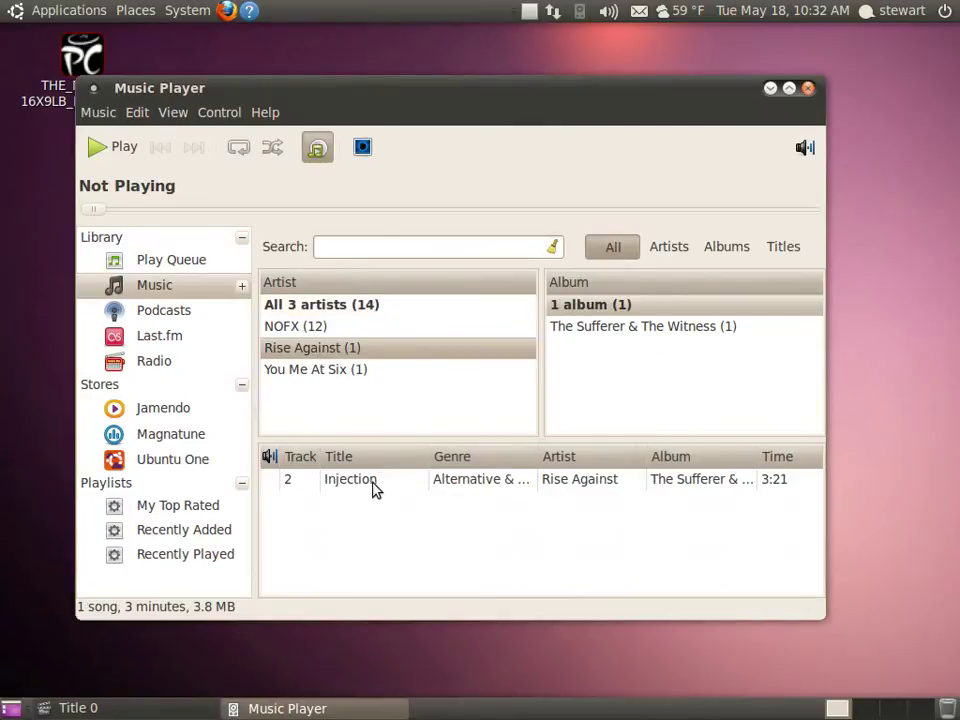
{"action": "double_click", "coordinate": [373, 488]}
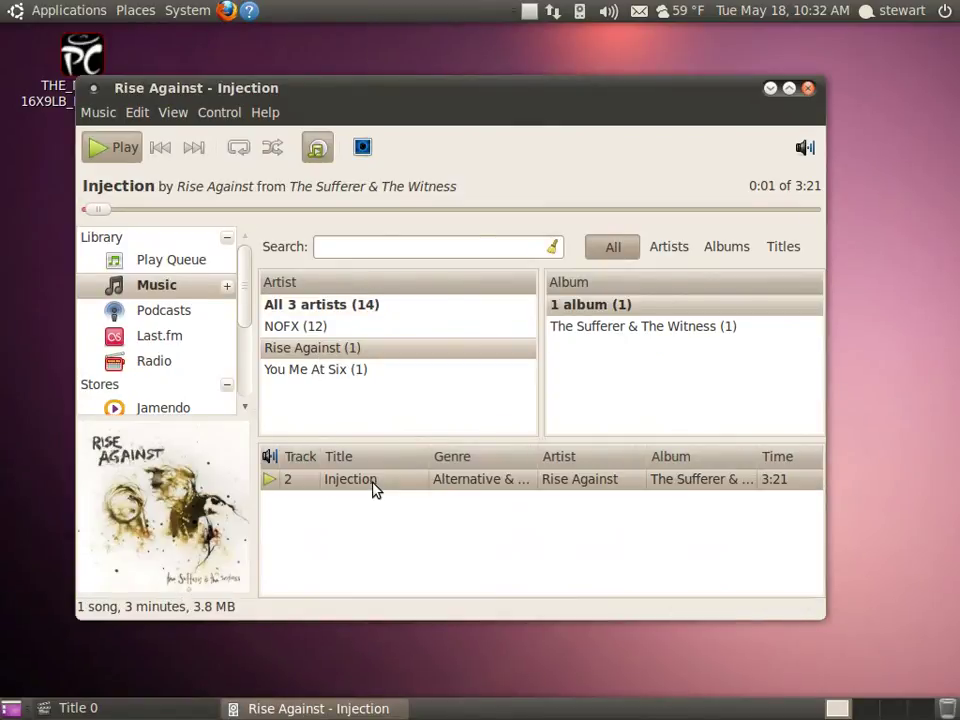
Quit Rhythmbox from its Music menu
{"action": "left_click", "coordinate": [98, 114]}
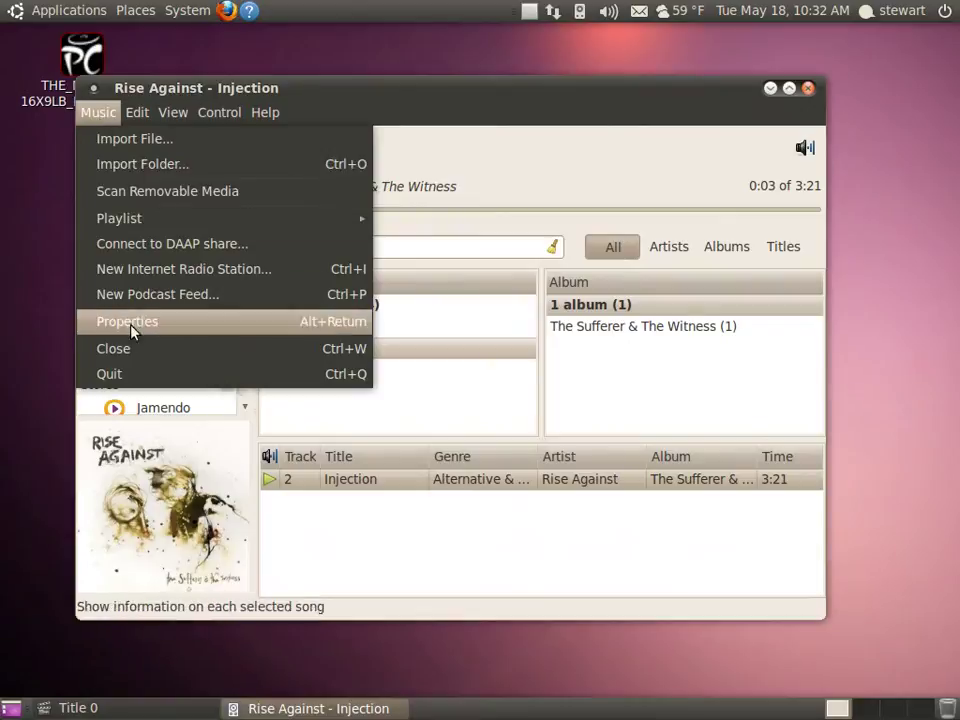
{"action": "left_click", "coordinate": [133, 375]}
{"action": "left_click", "coordinate": [210, 119]}
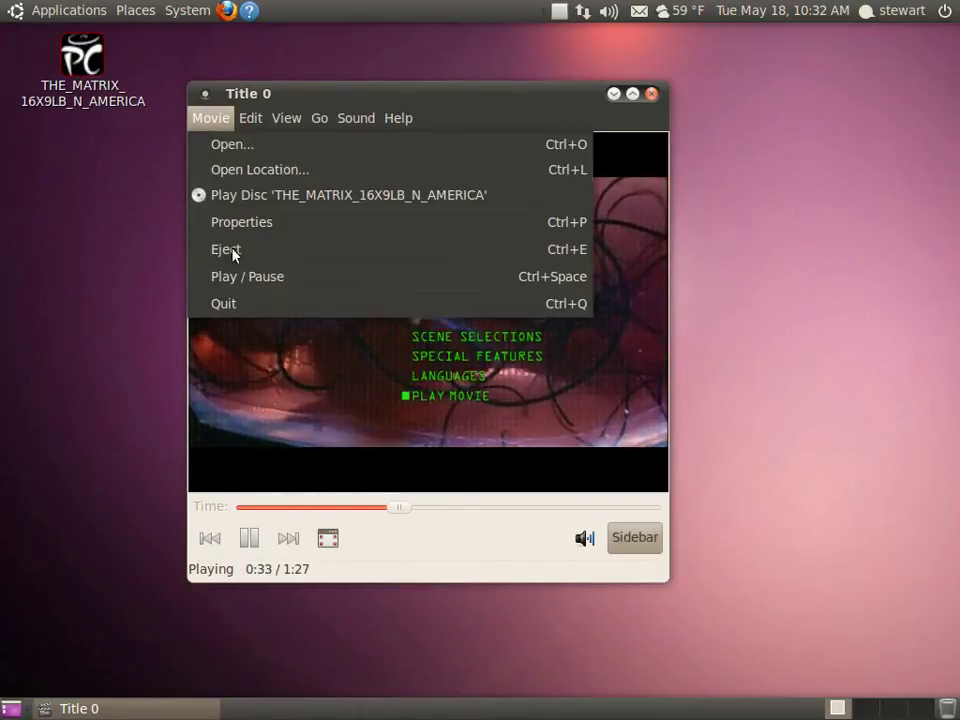
Quit the DVD player, then open Firefox and load youtube.com
{"action": "left_click", "coordinate": [236, 303]}
{"action": "left_click", "coordinate": [226, 10]}
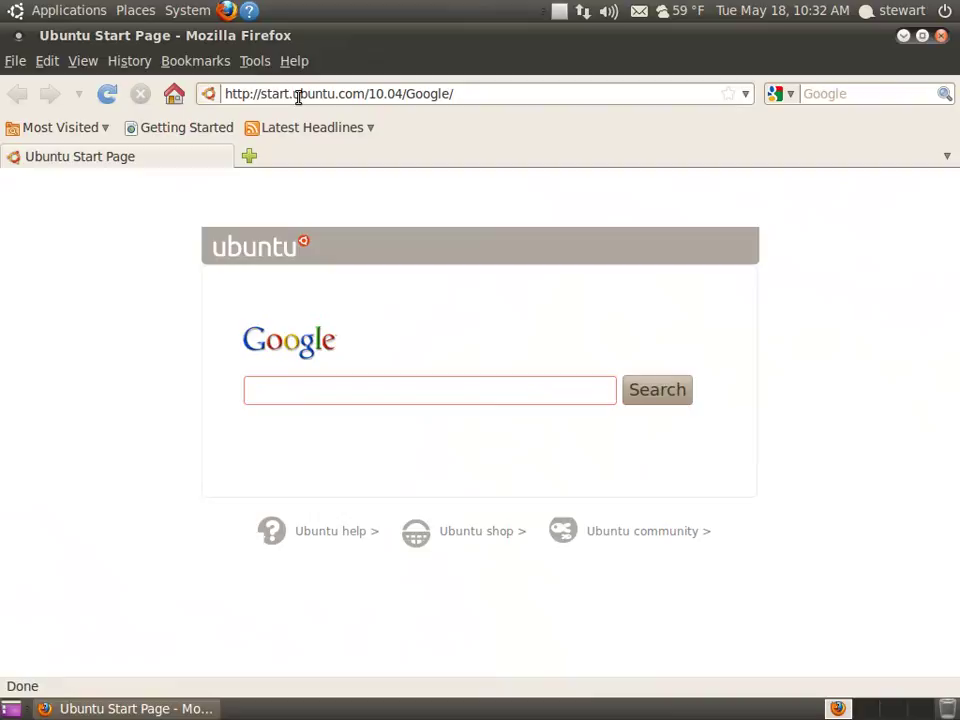
{"action": "left_click", "coordinate": [298, 94]}
{"action": "type", "text": "y"}
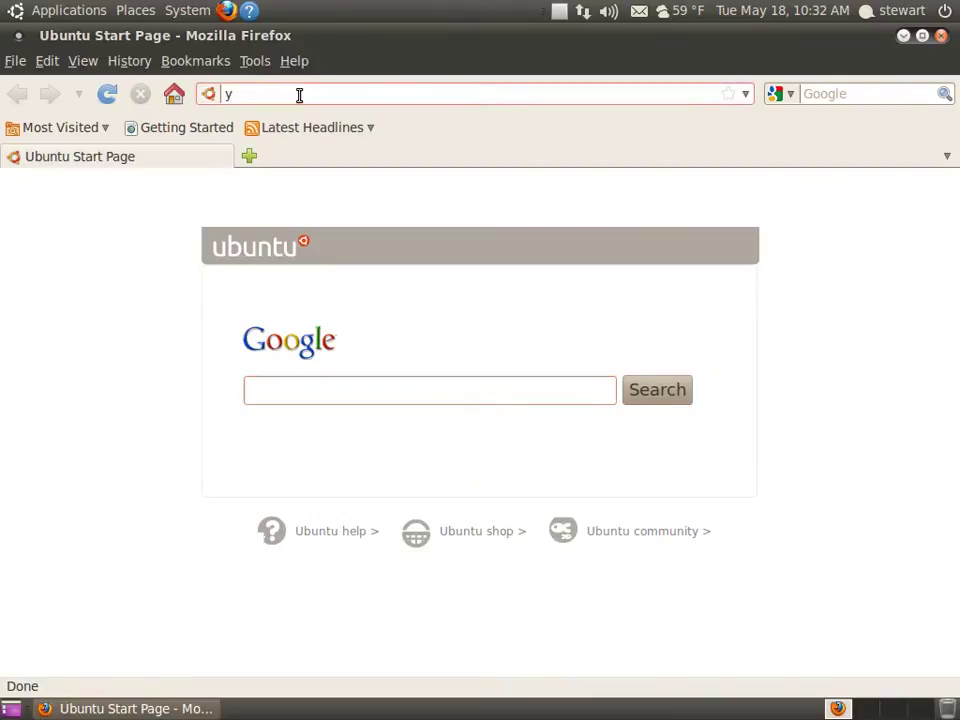
{"action": "type", "text": "outube.com"}
{"action": "key", "text": "Return"}
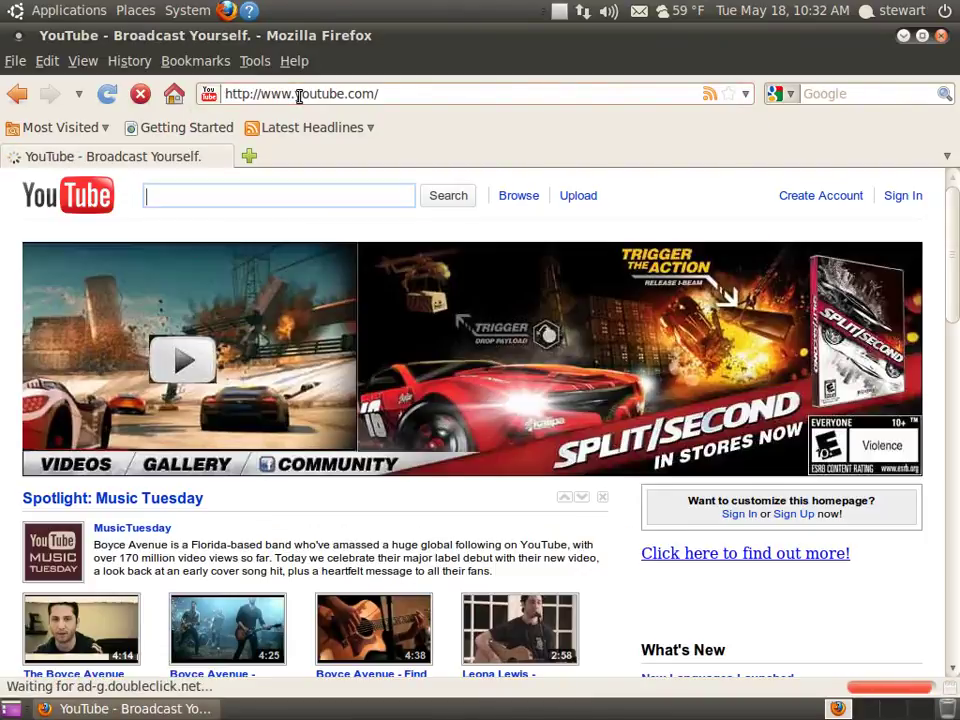
Play The Boyce Avenue Story spotlight video, then quit Firefox
{"action": "left_click", "coordinate": [112, 586]}
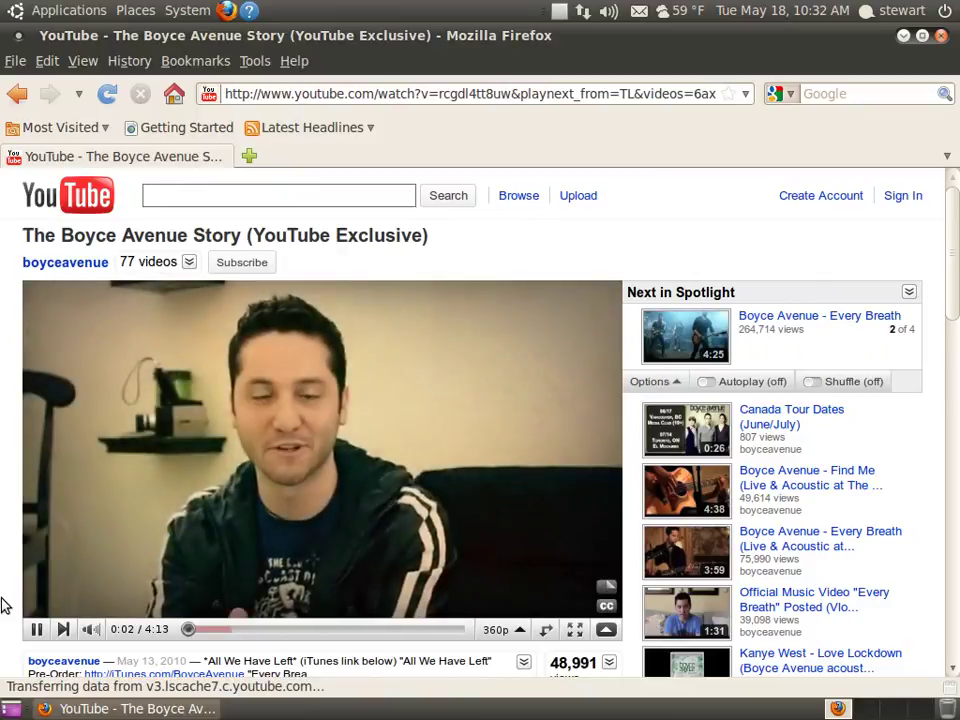
{"action": "key", "text": "alt+f"}
{"action": "left_click", "coordinate": [62, 466]}
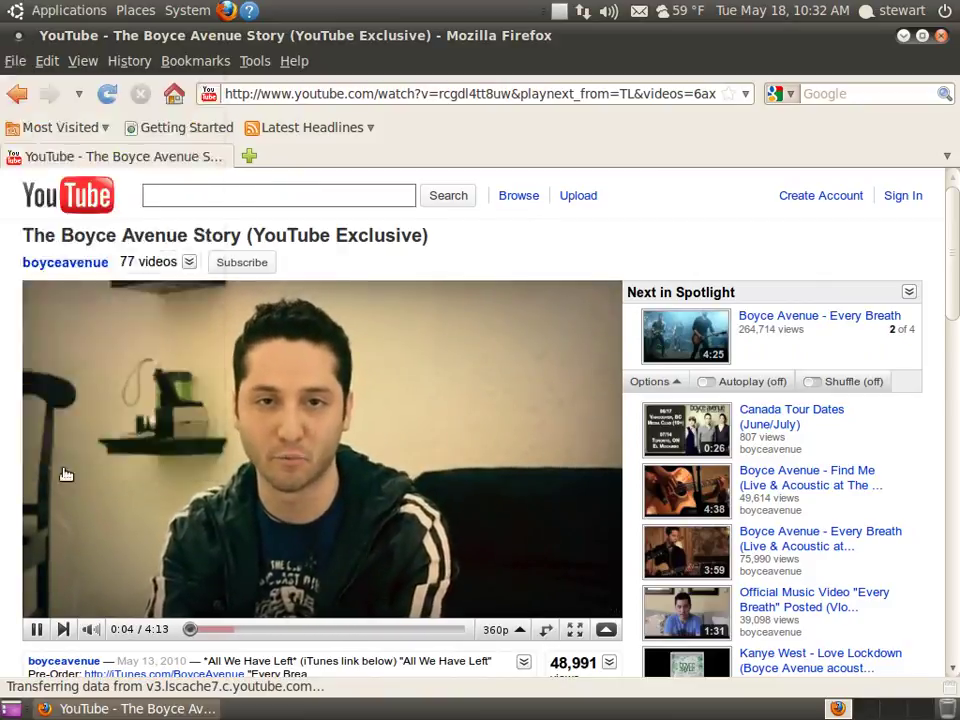